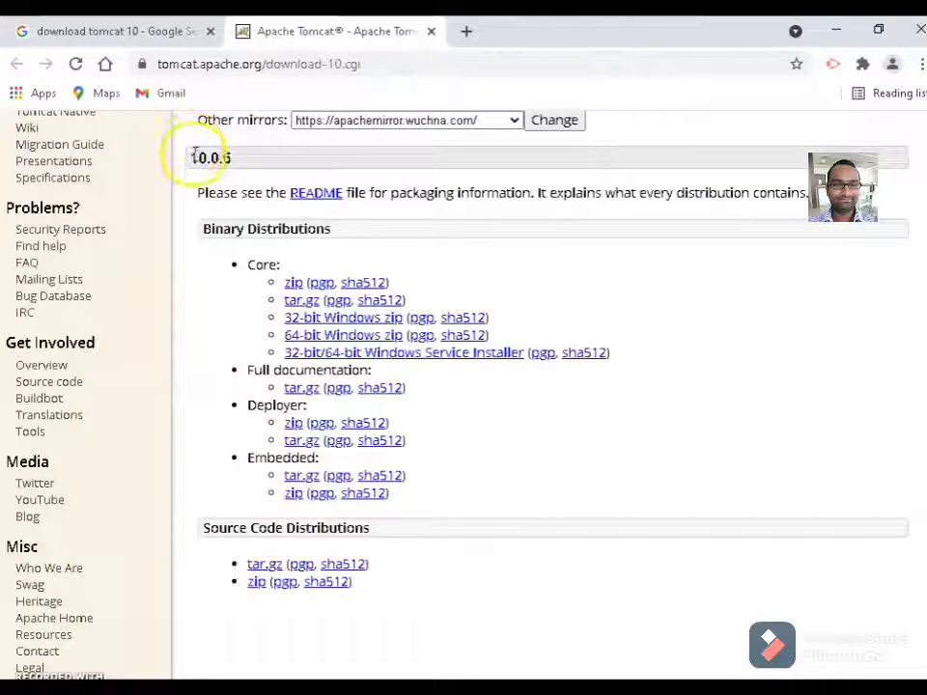
Download the Tomcat 10.0.6 32-bit/64-bit Windows Service Installer from the Tomcat 10 download page.
drag(192, 155, 277, 162)
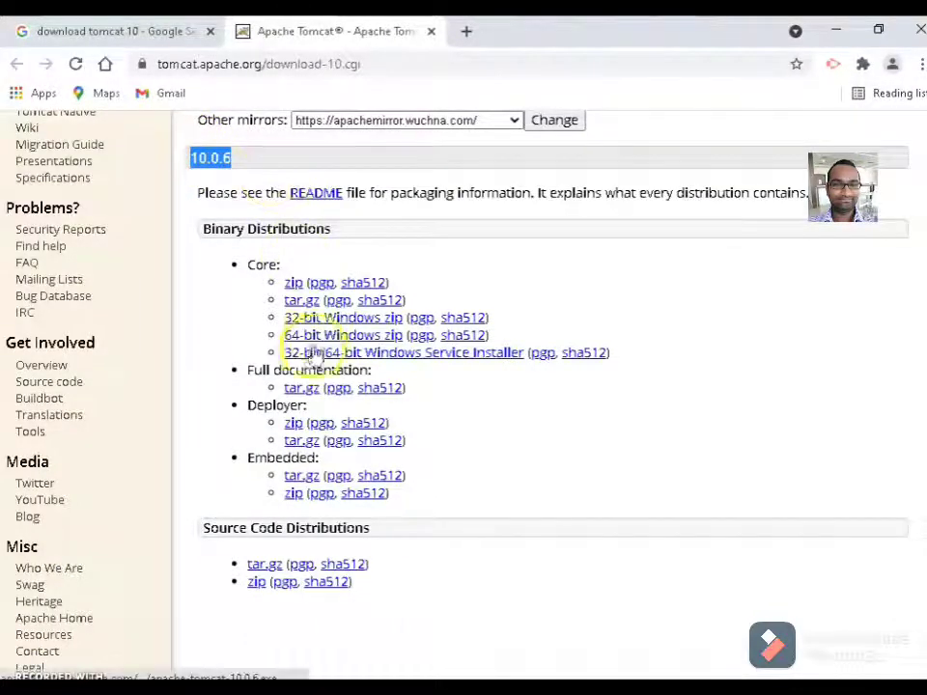
click(409, 354)
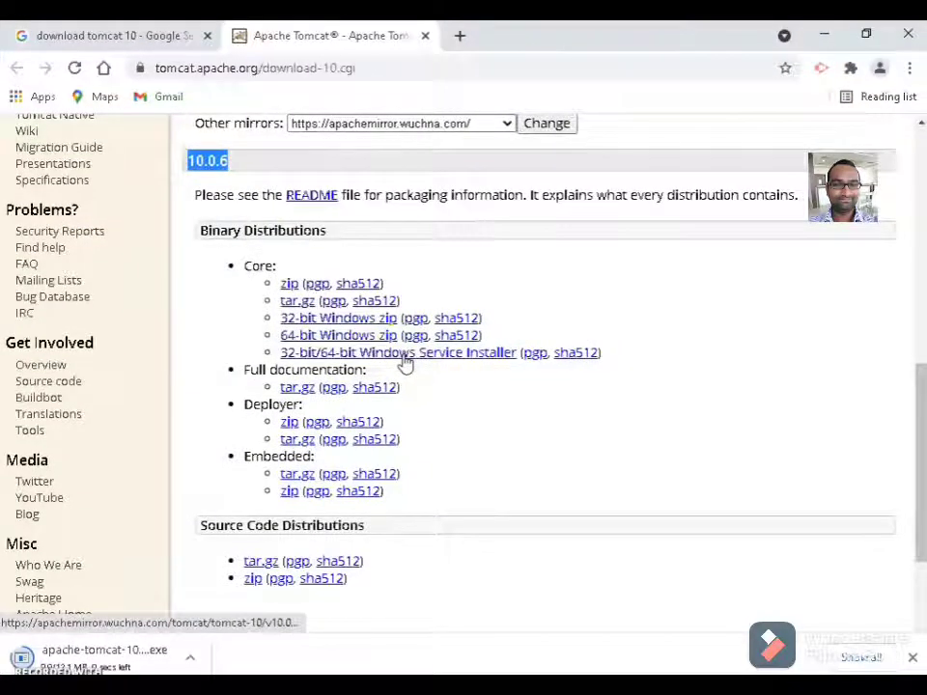
click(21, 659)
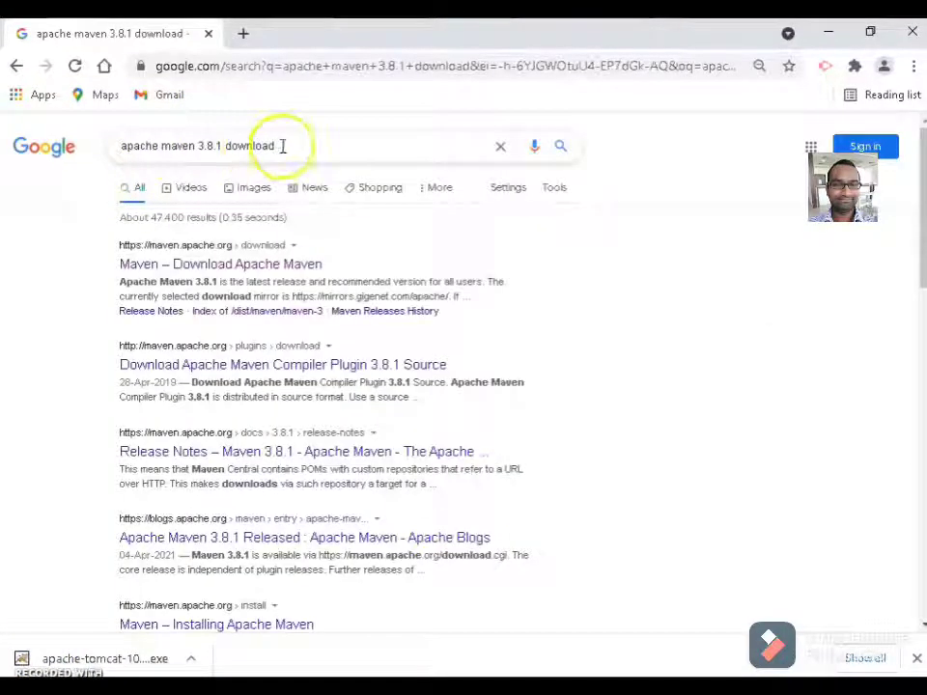
Open the official Maven download page and download apache-maven-3.8.1-bin.zip from the Files table.
click(302, 146)
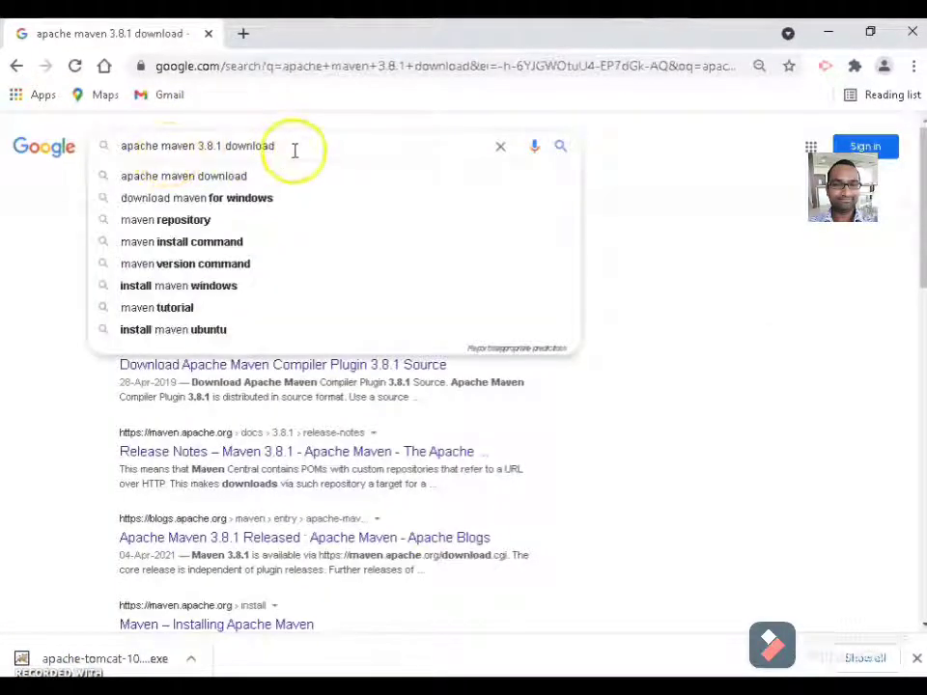
click(293, 148)
click(50, 232)
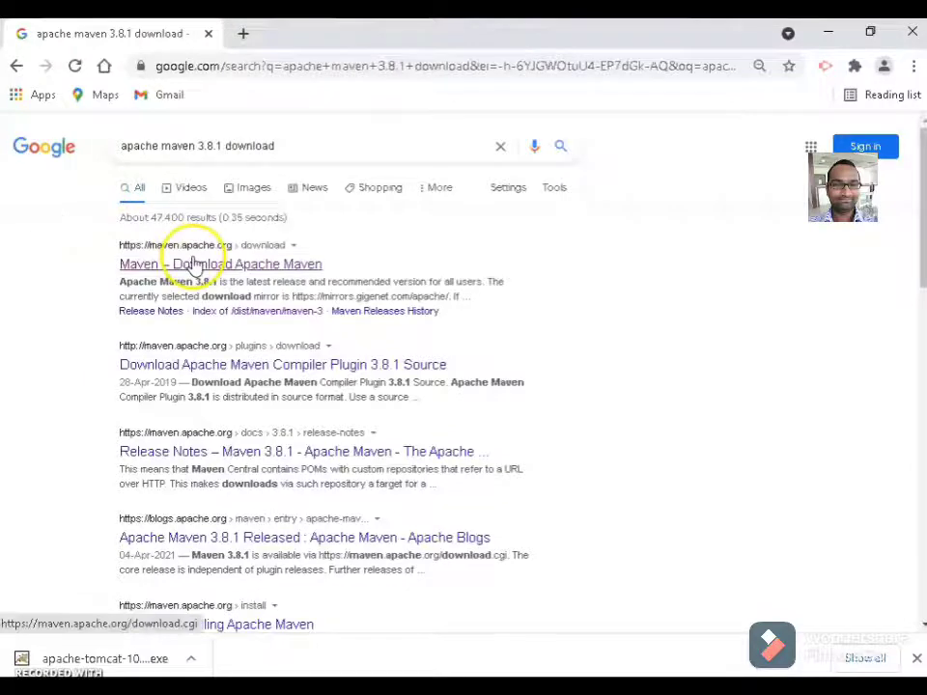
click(201, 262)
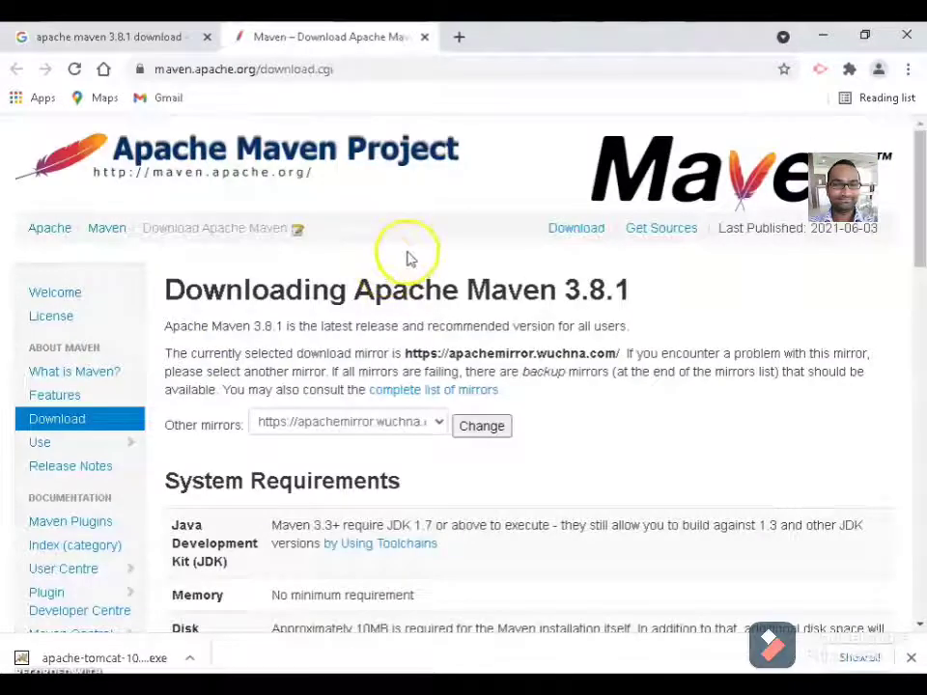
scroll(408, 255, down, 8)
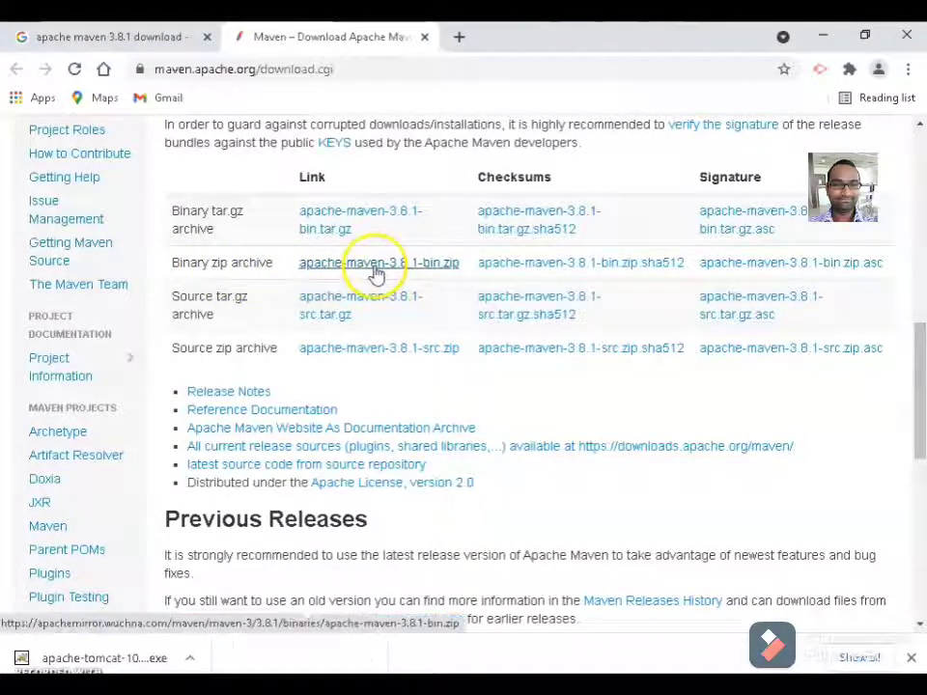
click(337, 272)
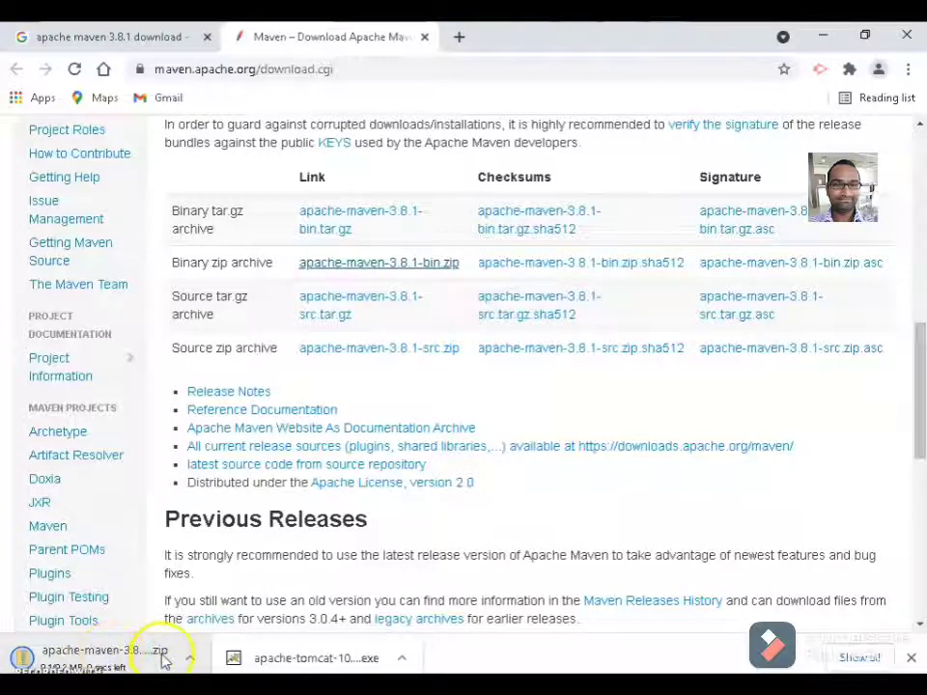
click(455, 482)
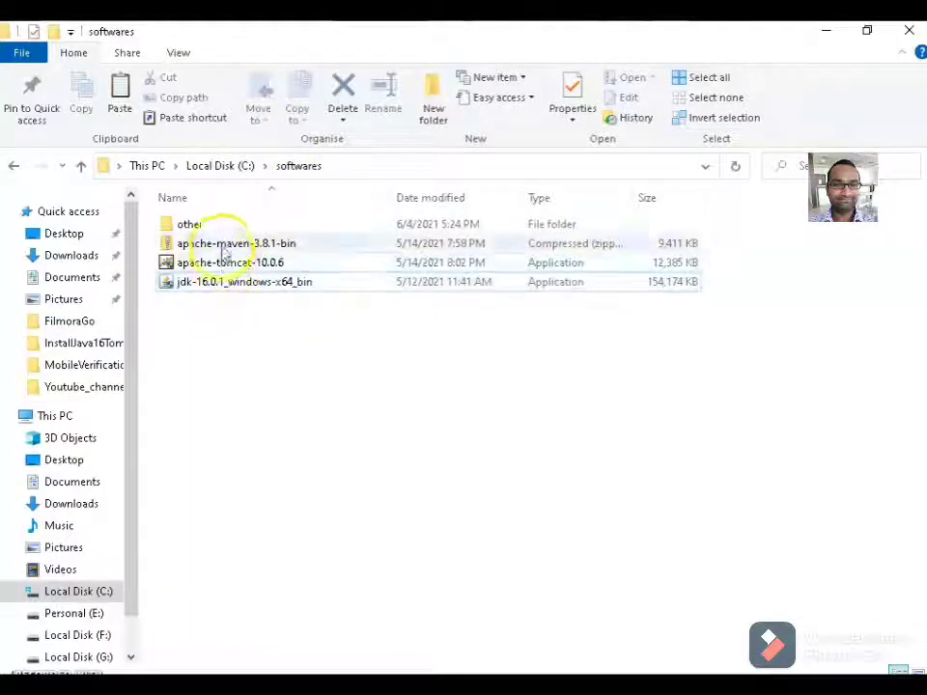
Launch the JDK 16.0.1 installer and choose C:\InstalledSoftwares\jdk16.0.1 as the install folder.
double_click(223, 283)
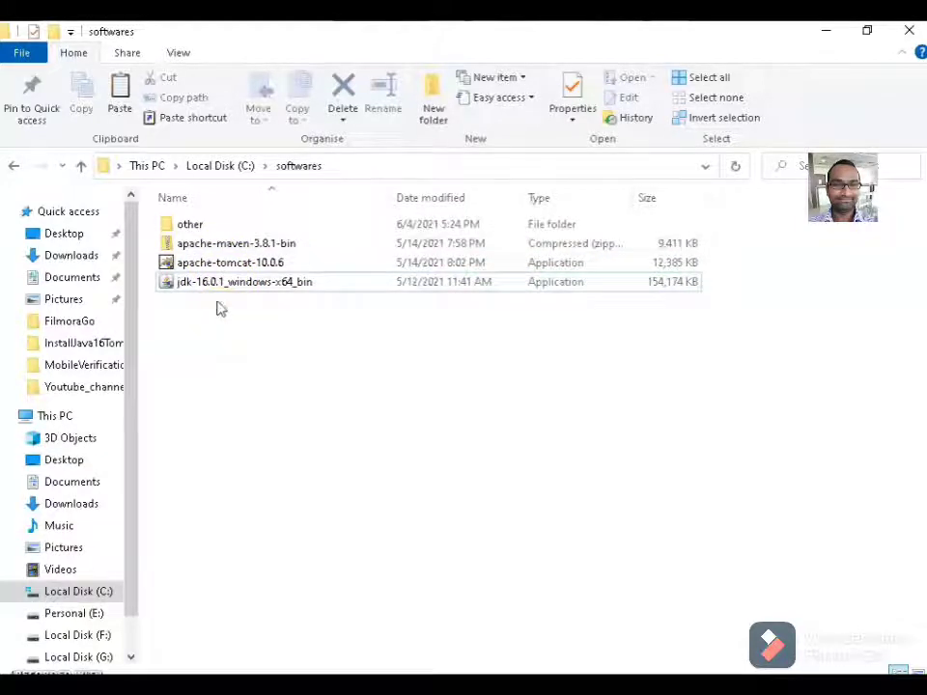
click(213, 280)
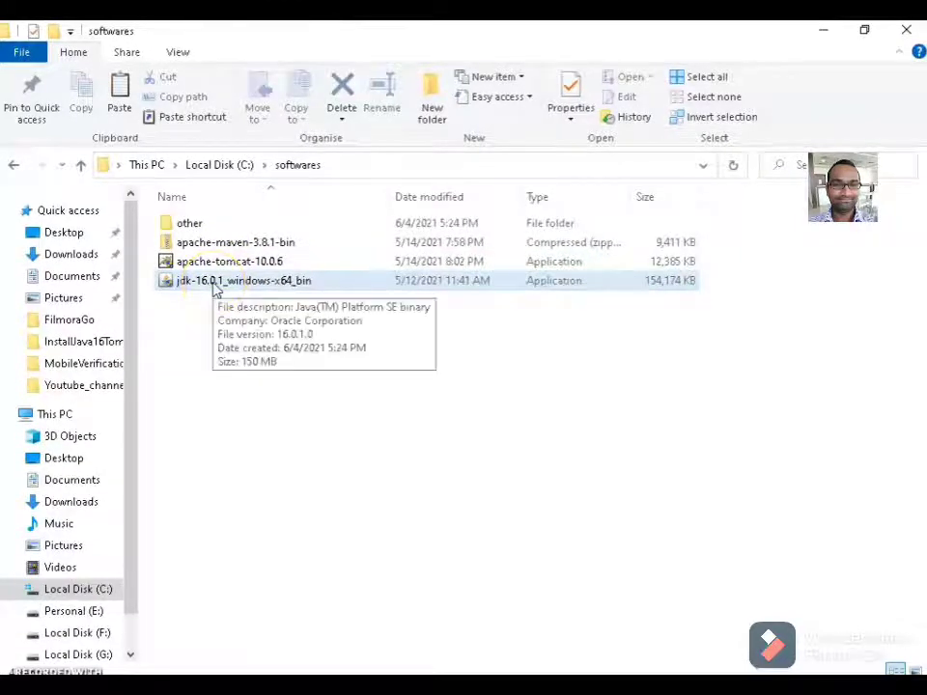
click(213, 282)
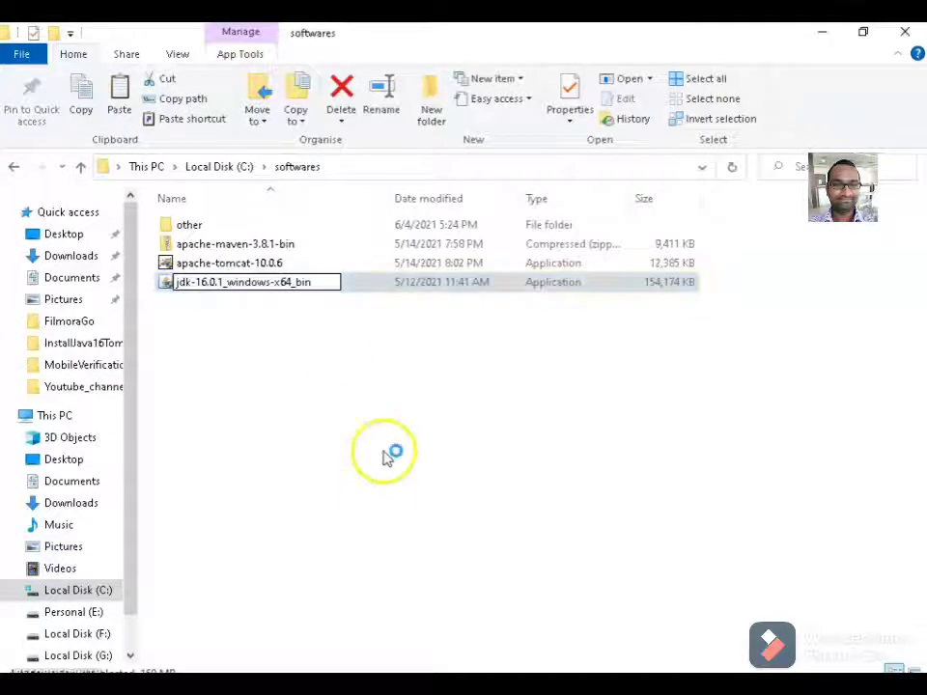
click(547, 512)
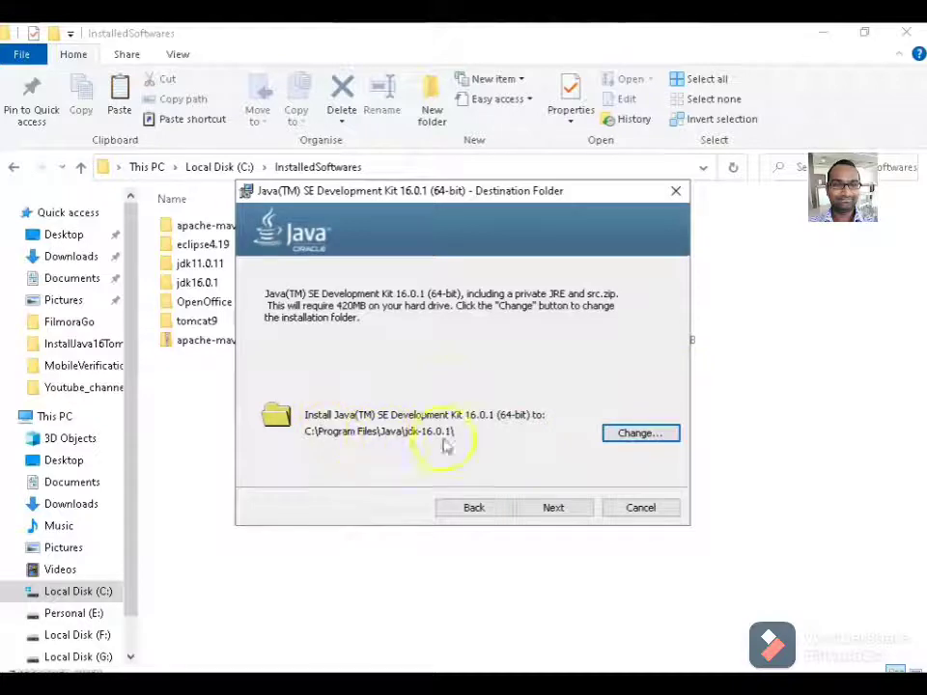
click(623, 434)
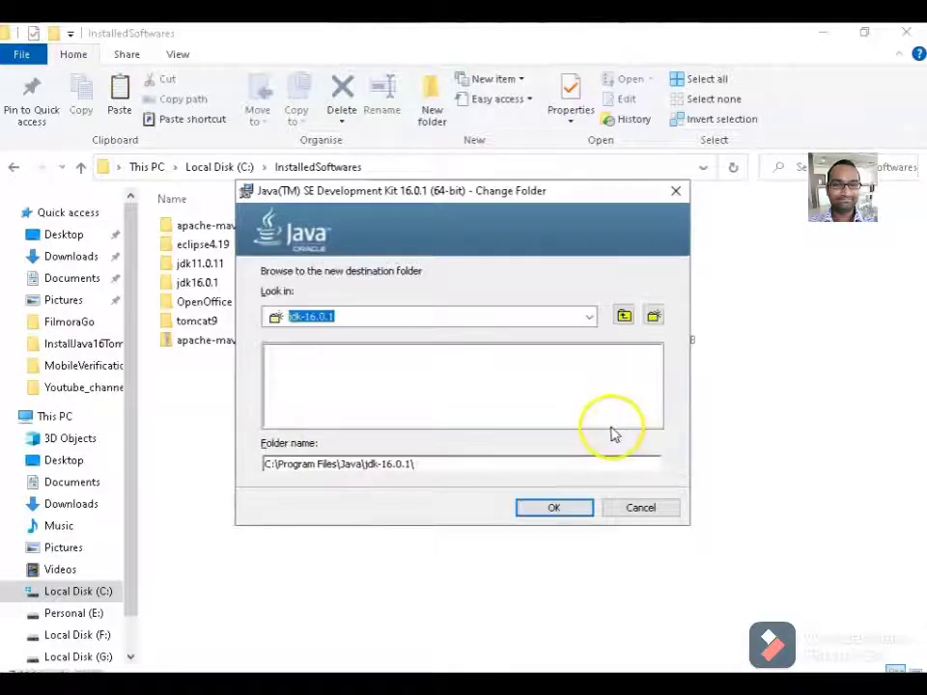
double_click(624, 314)
click(623, 315)
double_click(515, 382)
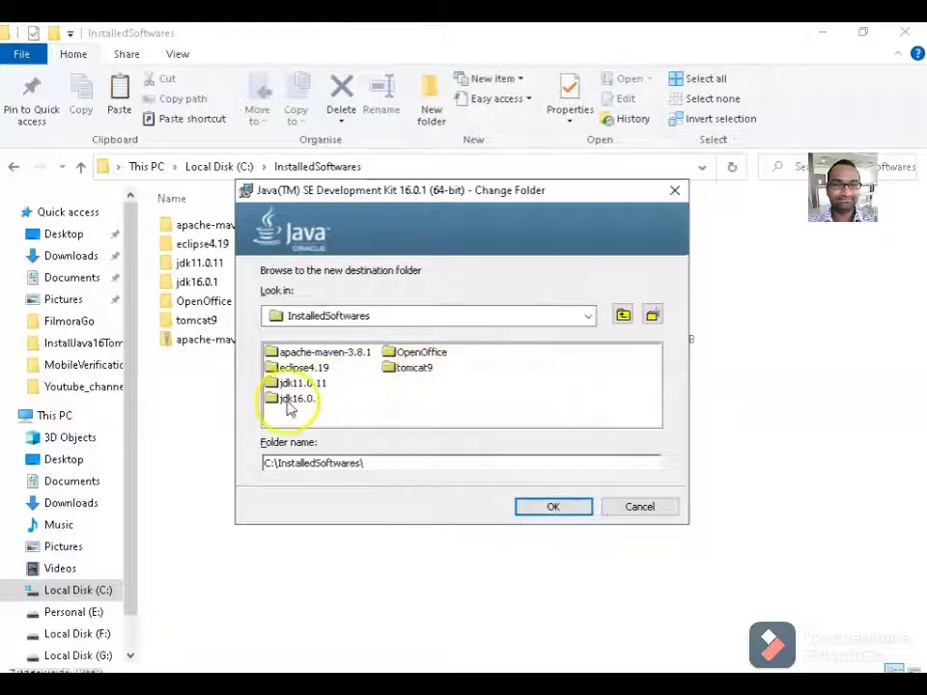
click(302, 402)
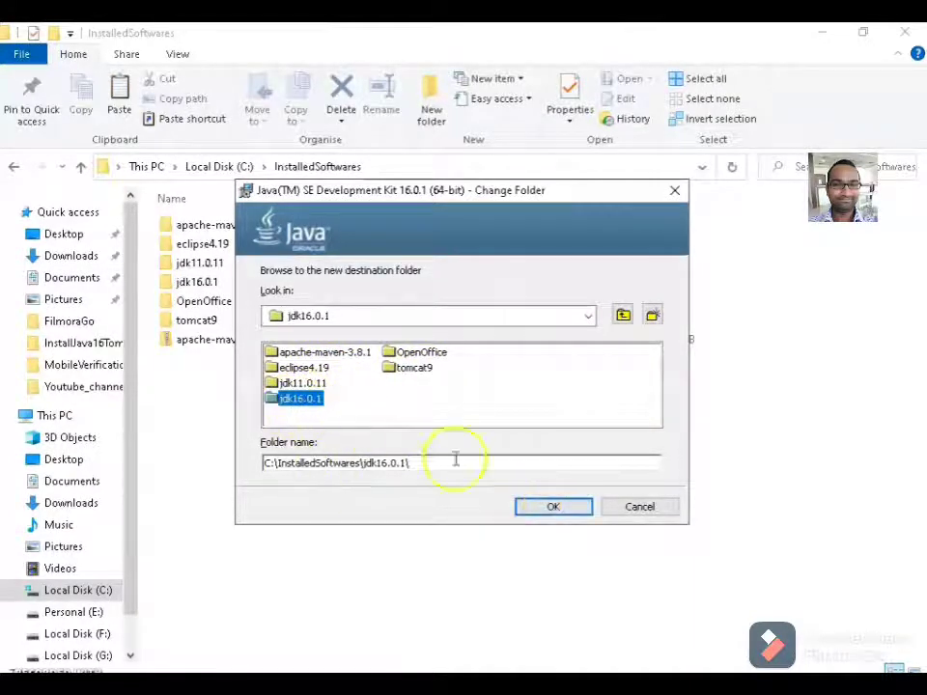
Confirm the jdk16.0.1 destination, install the JDK, and close the finished installer.
click(551, 508)
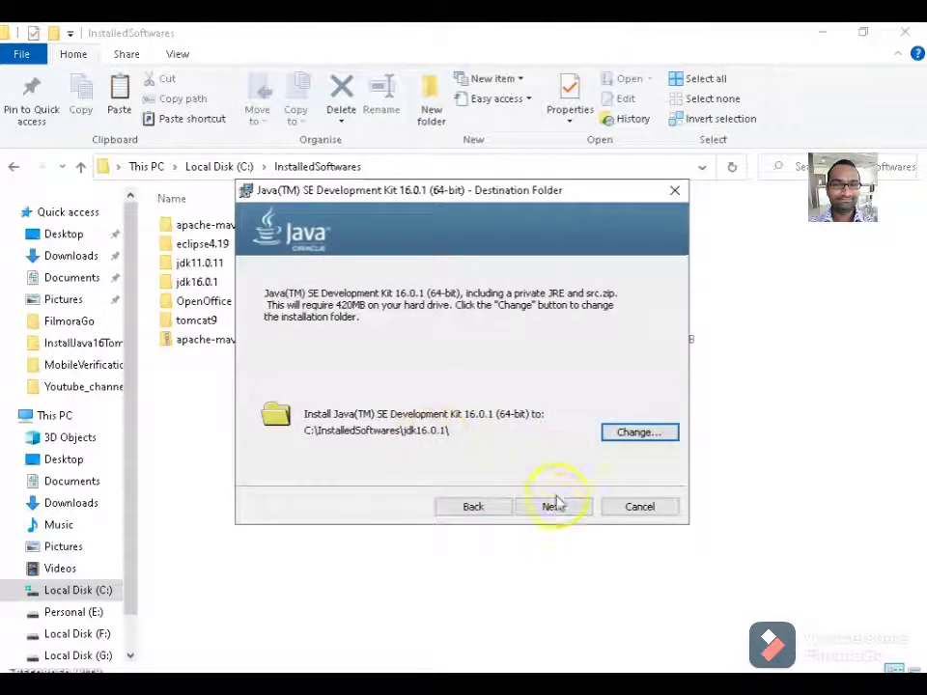
click(552, 505)
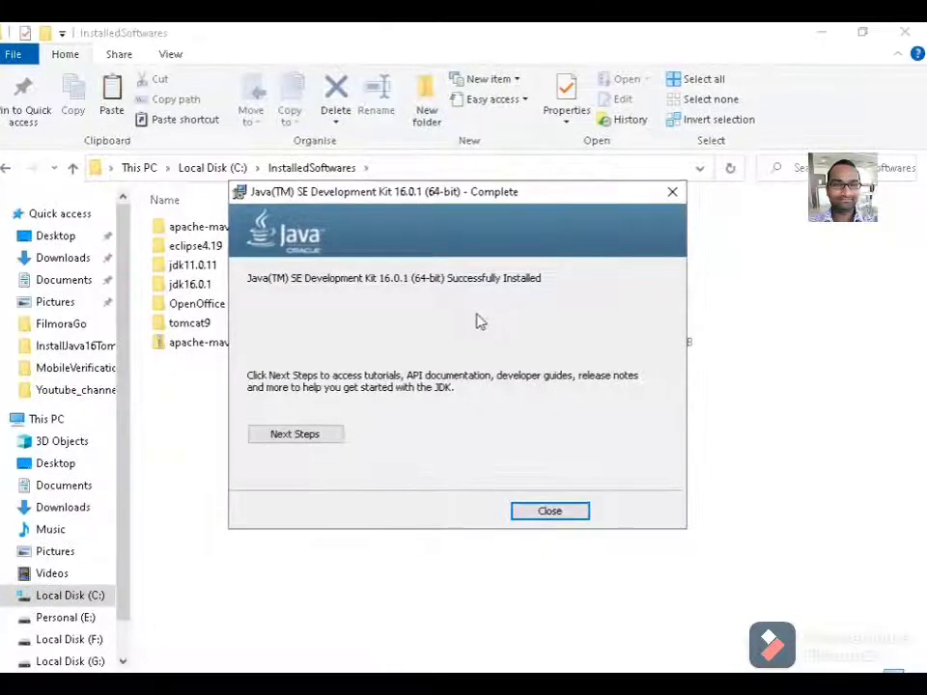
click(549, 511)
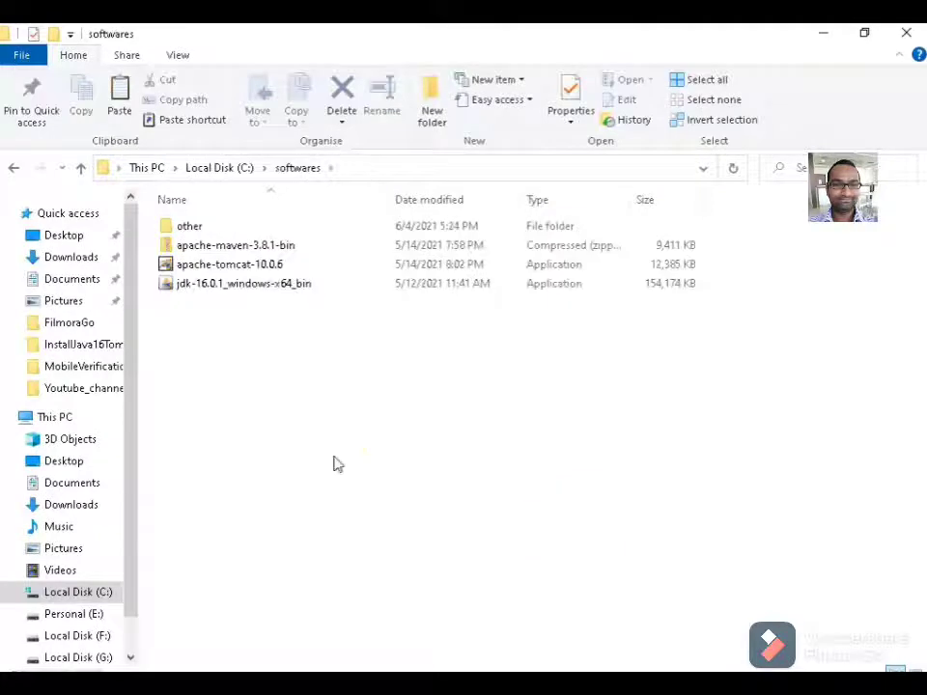
Run the apache-tomcat-10.0.6 setup, accepting the license and the default components.
click(201, 271)
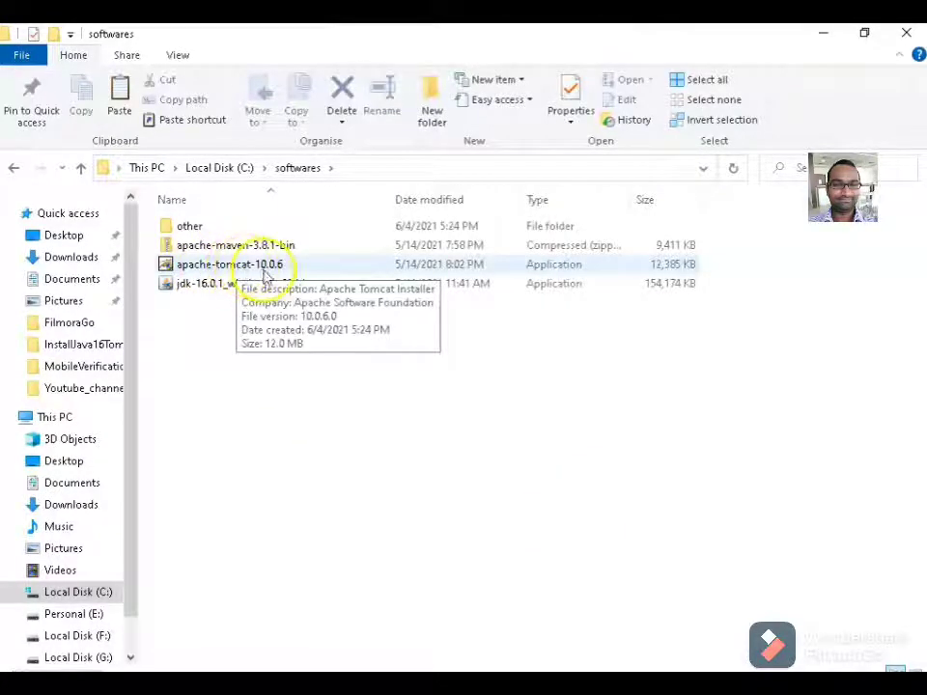
click(261, 273)
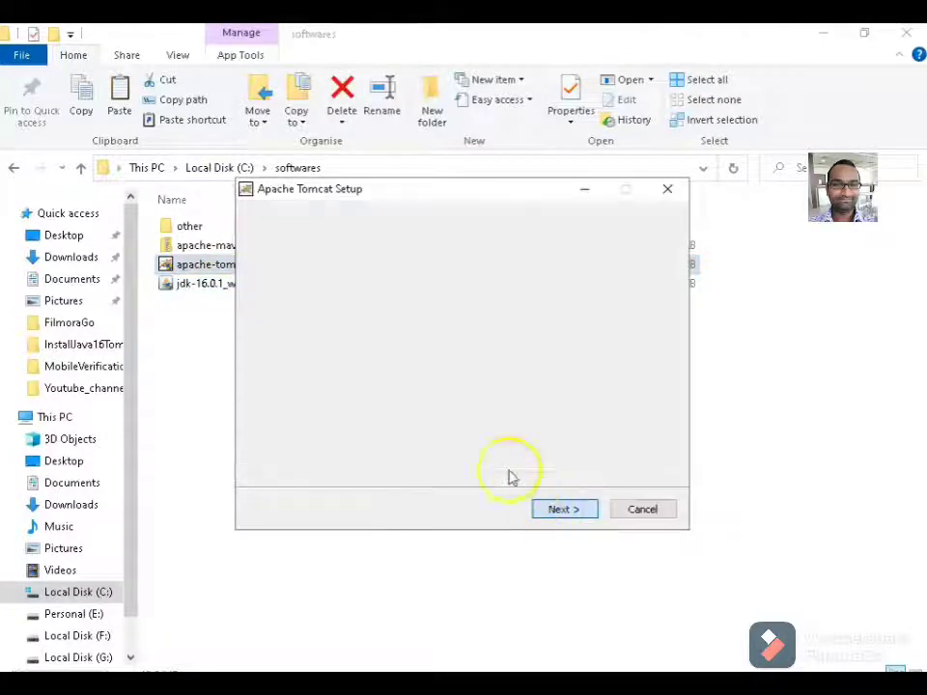
click(557, 511)
click(557, 515)
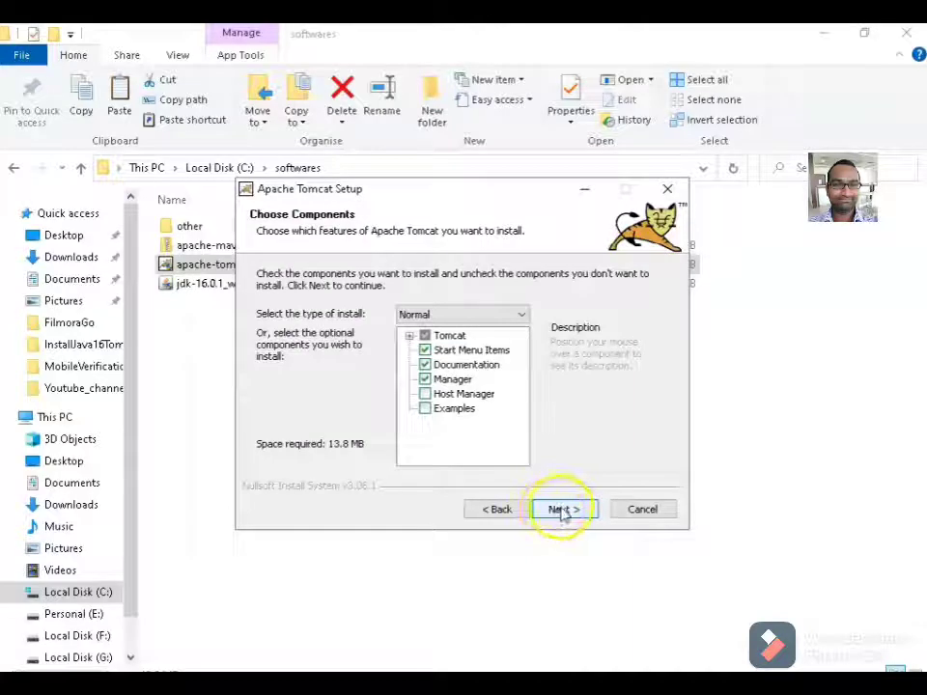
click(558, 511)
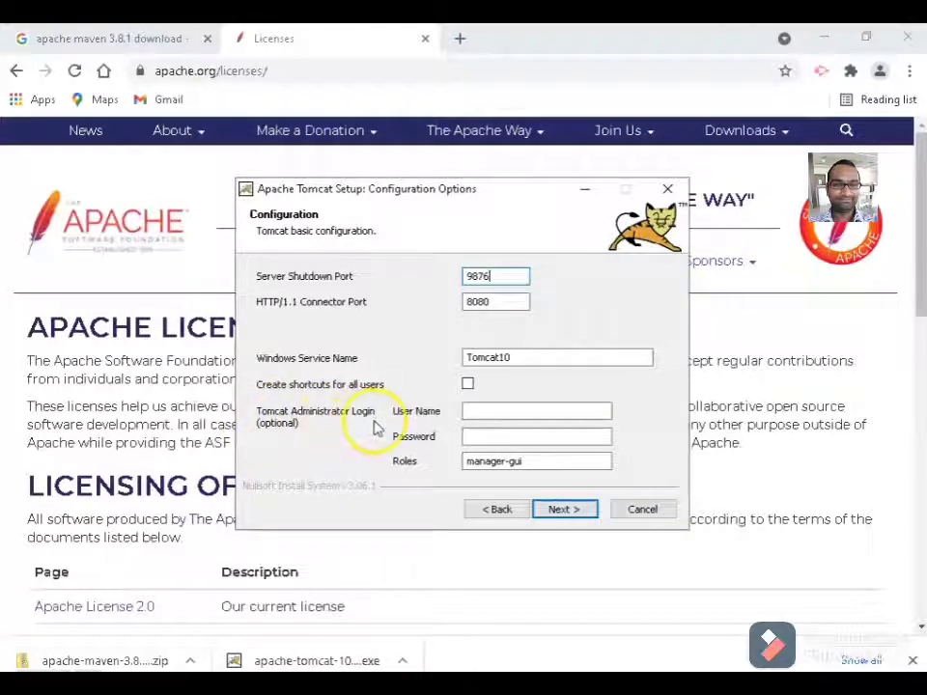
Set shutdown port 9876, administrator user name admin and its password, then continue.
click(492, 412)
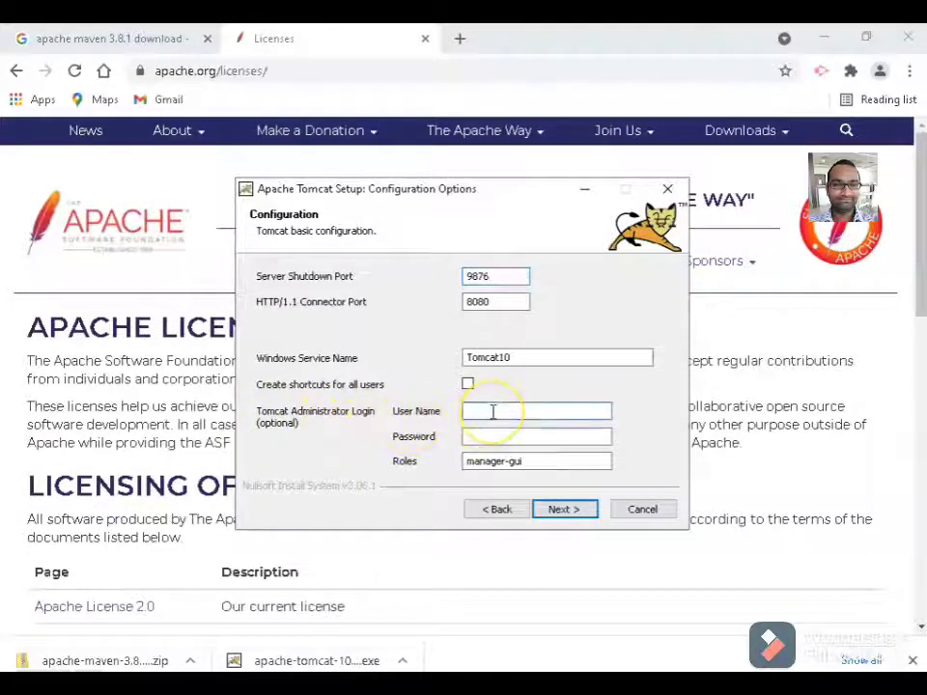
text(admin)
key(Tab)
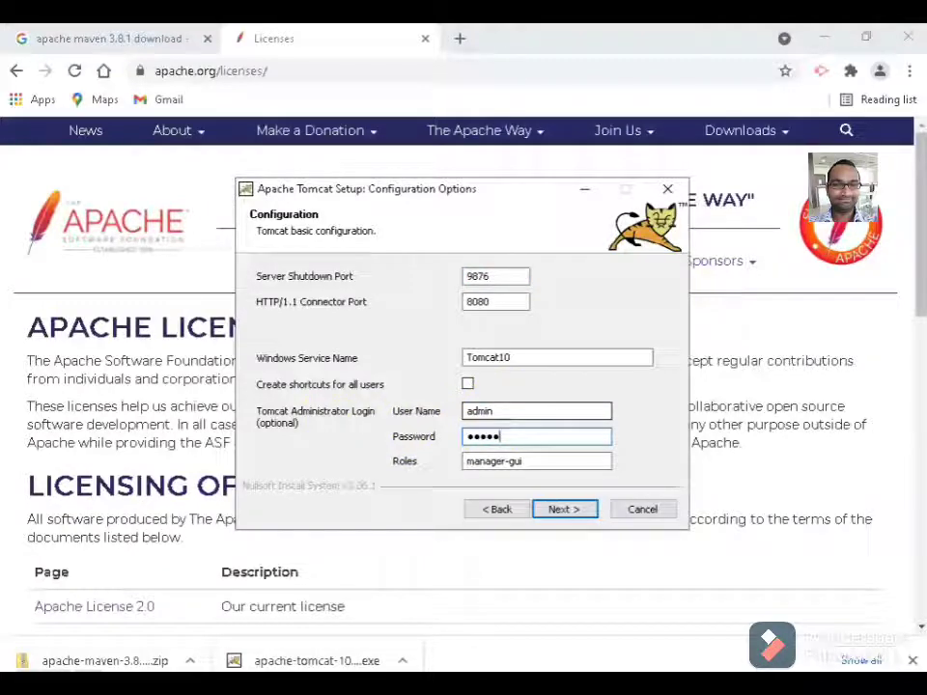
click(564, 511)
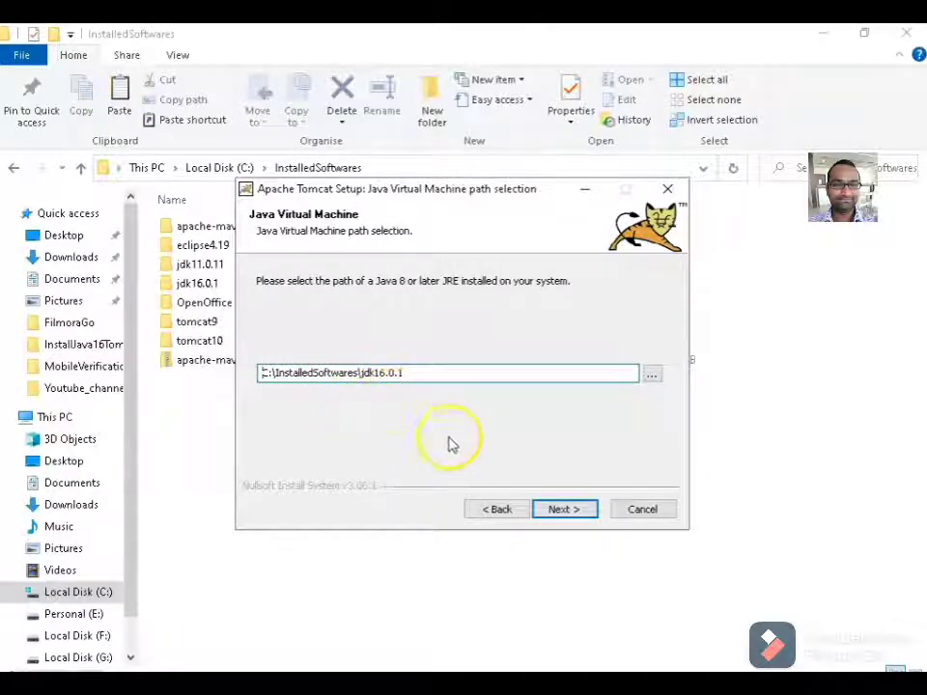
Accept the jdk16.0.1 Java path and set the install folder to C:\InstalledSoftwares\tomcat10.
click(562, 510)
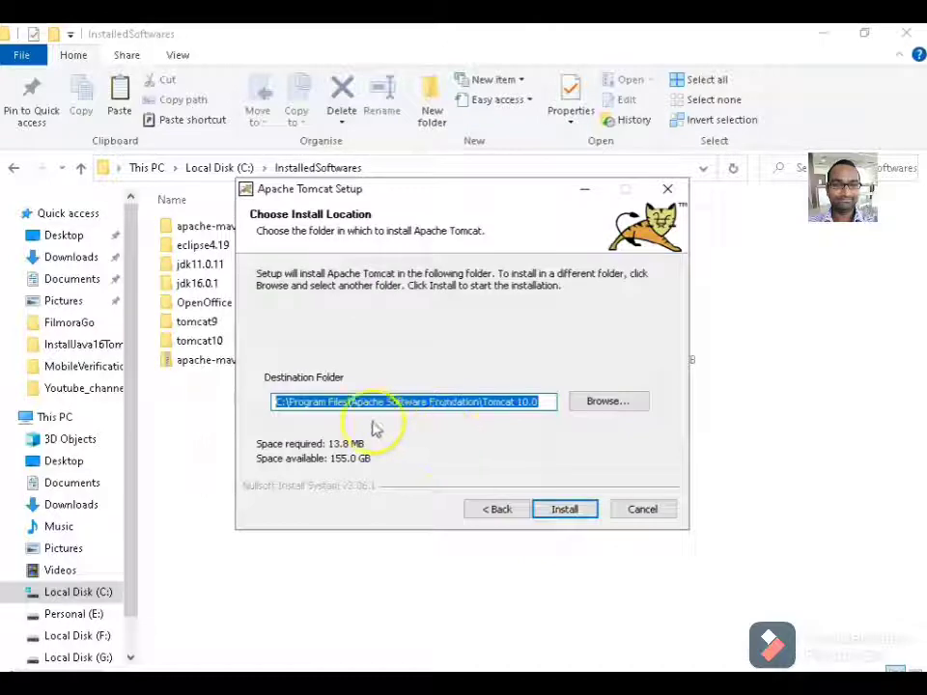
click(595, 403)
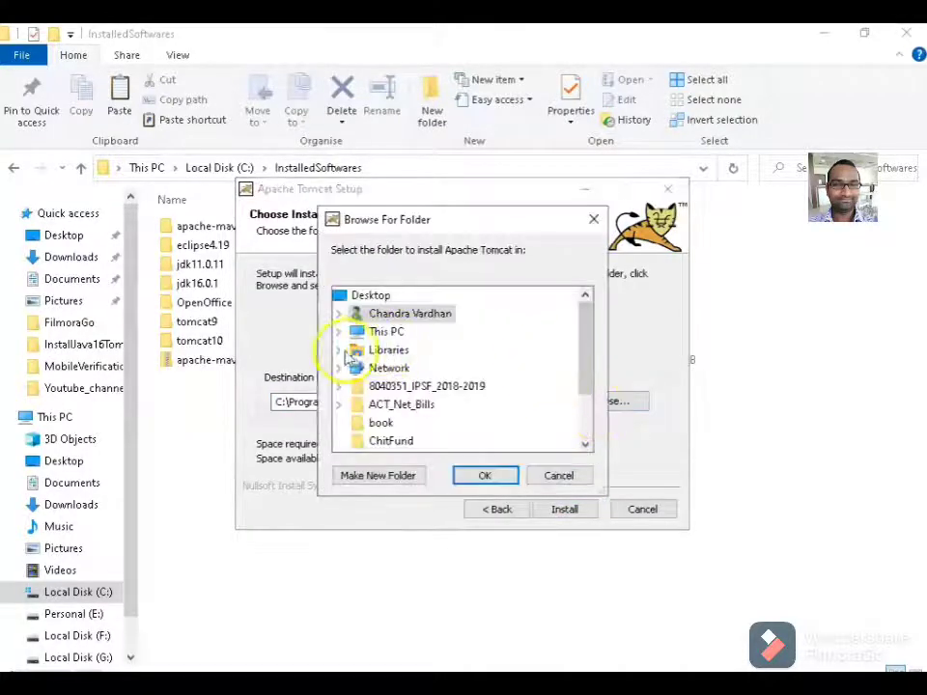
click(439, 422)
click(483, 475)
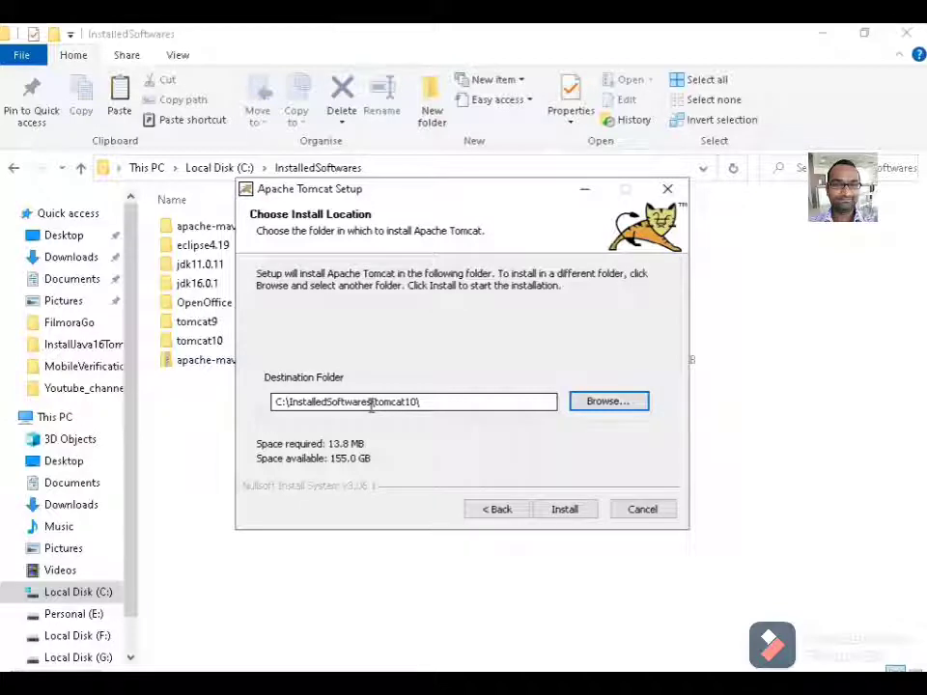
Install Tomcat and finish with Show Readme and Run Apache Tomcat unchecked.
click(563, 511)
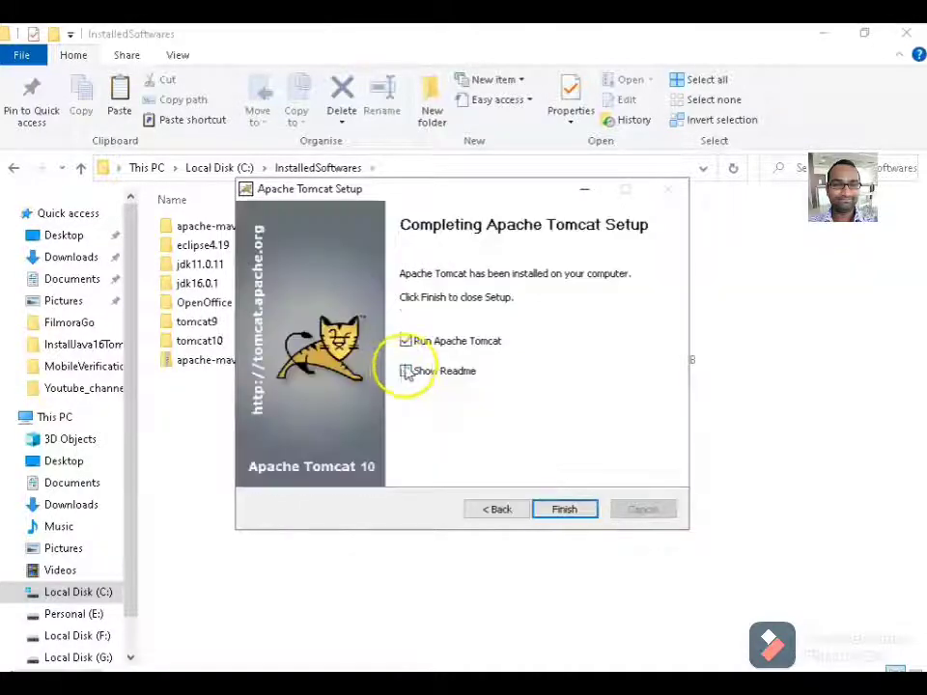
click(406, 371)
click(405, 341)
click(563, 509)
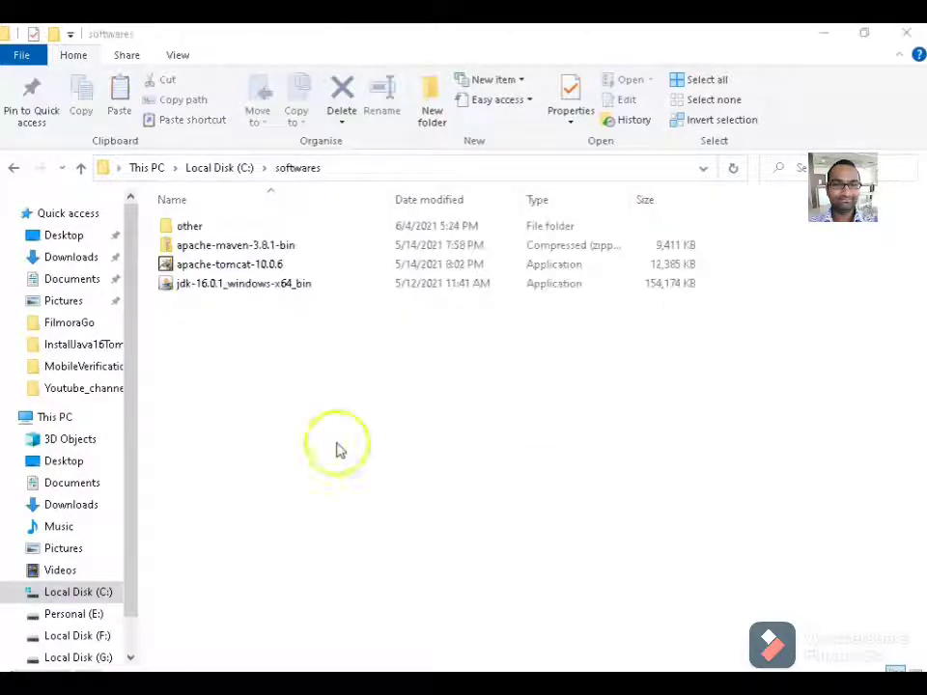
Extract the apache-maven-3.8.1-bin zip into C:\InstalledSoftwares\.
click(263, 248)
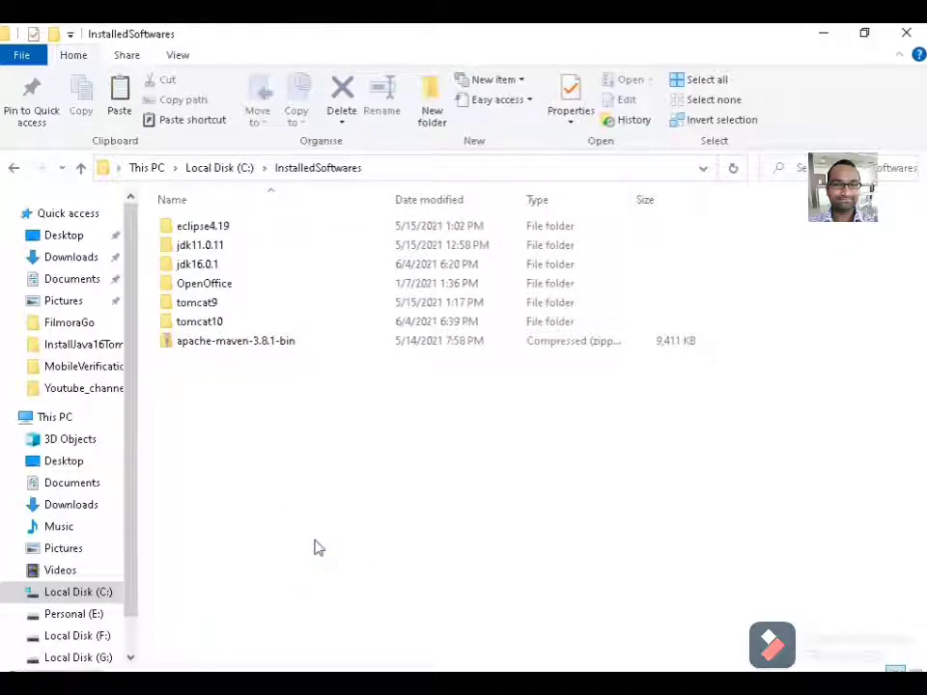
click(224, 346)
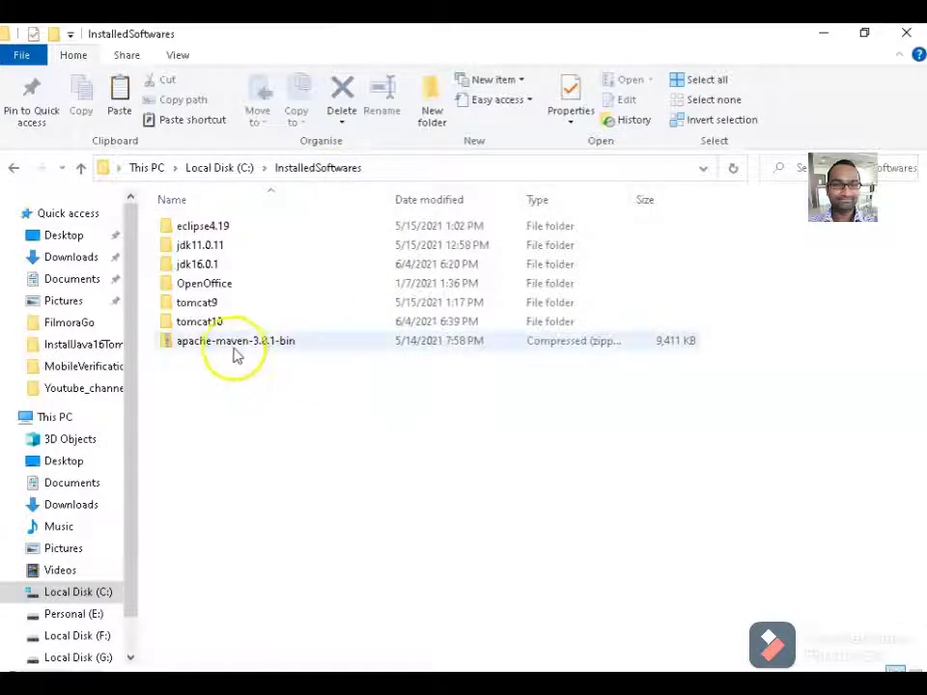
right_click(227, 345)
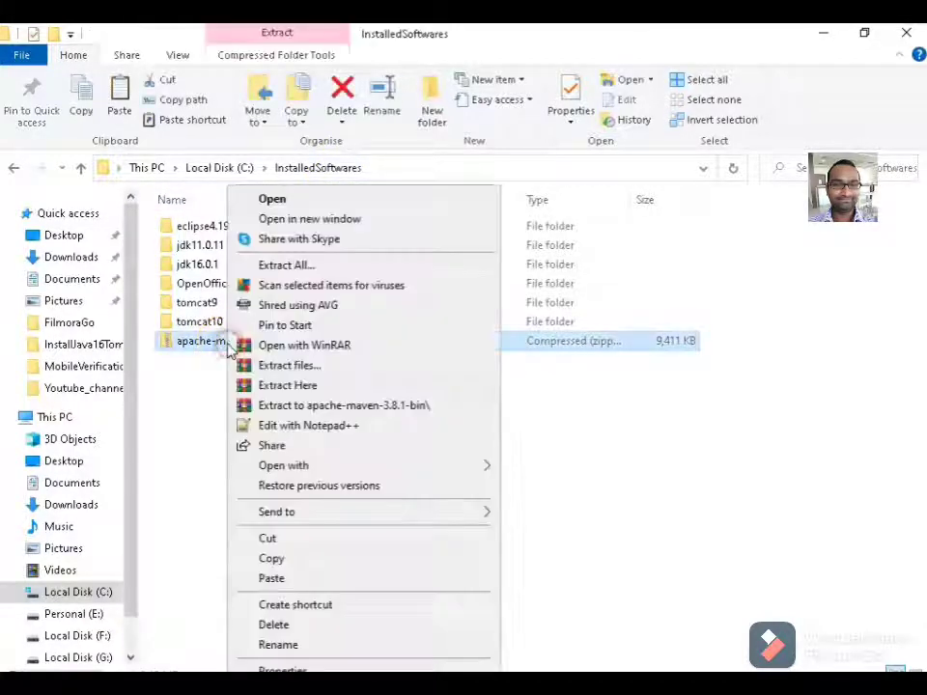
click(318, 266)
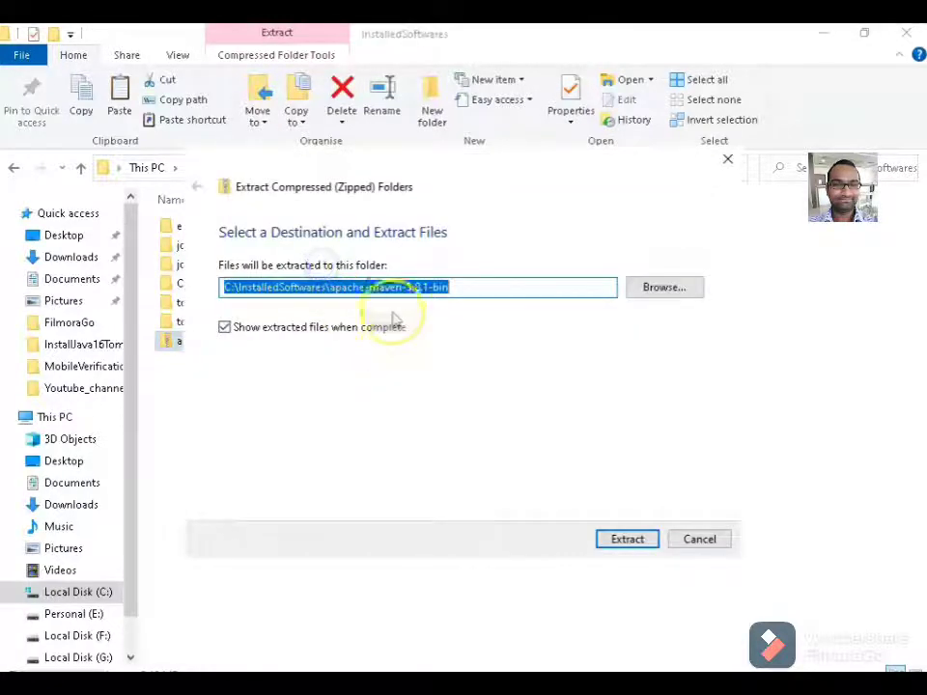
click(370, 285)
drag(329, 286, 488, 287)
key(BackSpace)
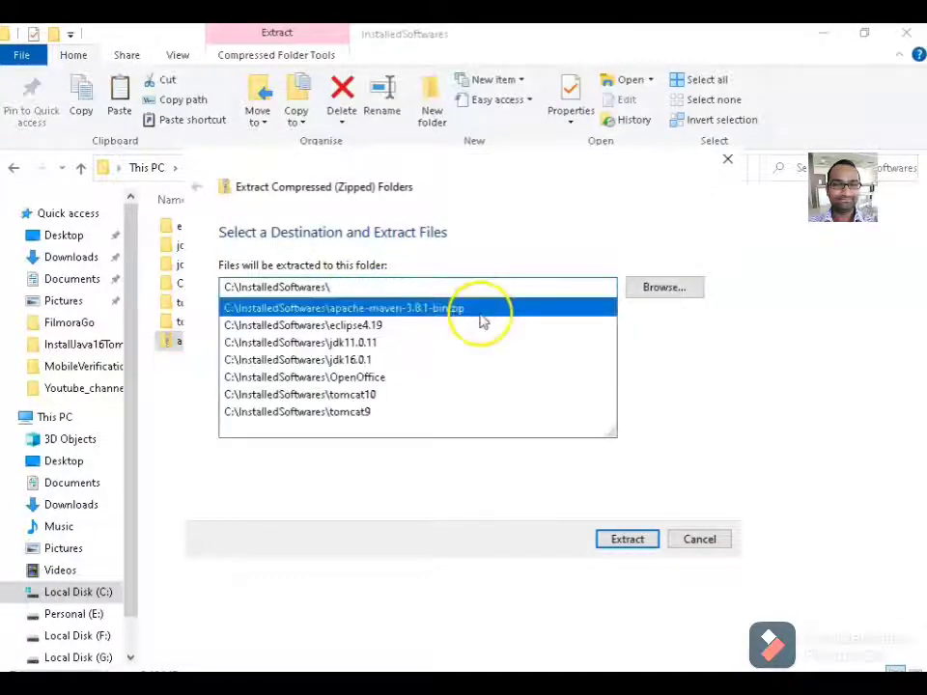
click(716, 402)
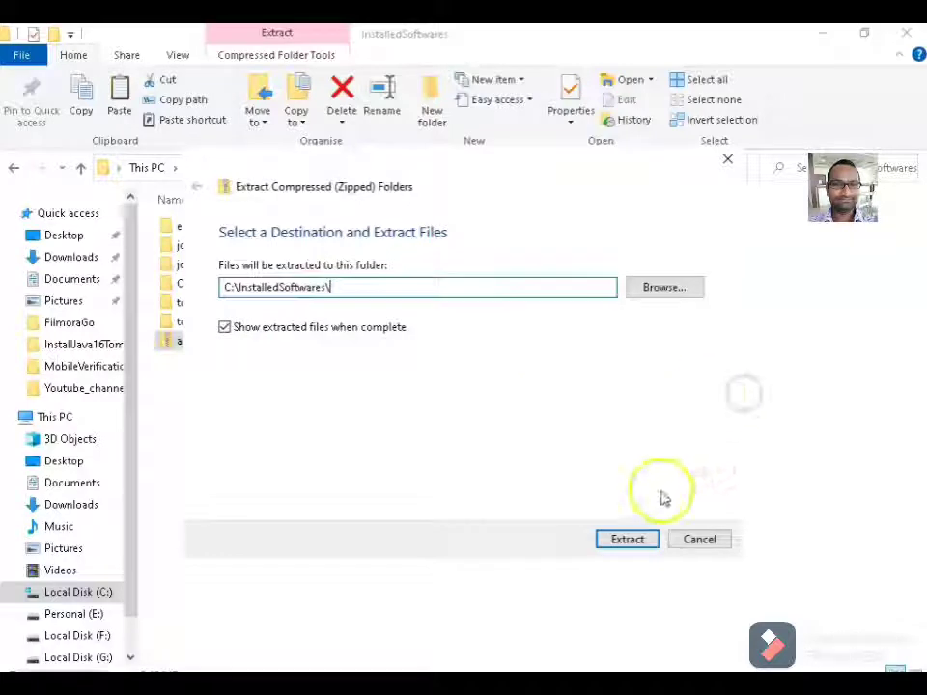
click(626, 539)
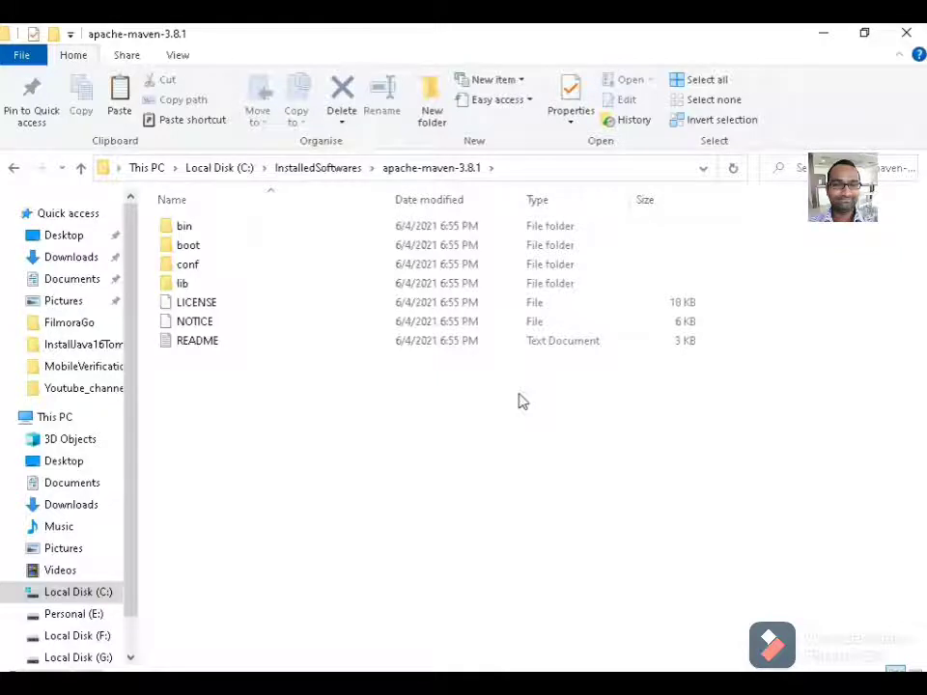
Search 'env' to open the system environment variable settings.
key(super)
text(env)
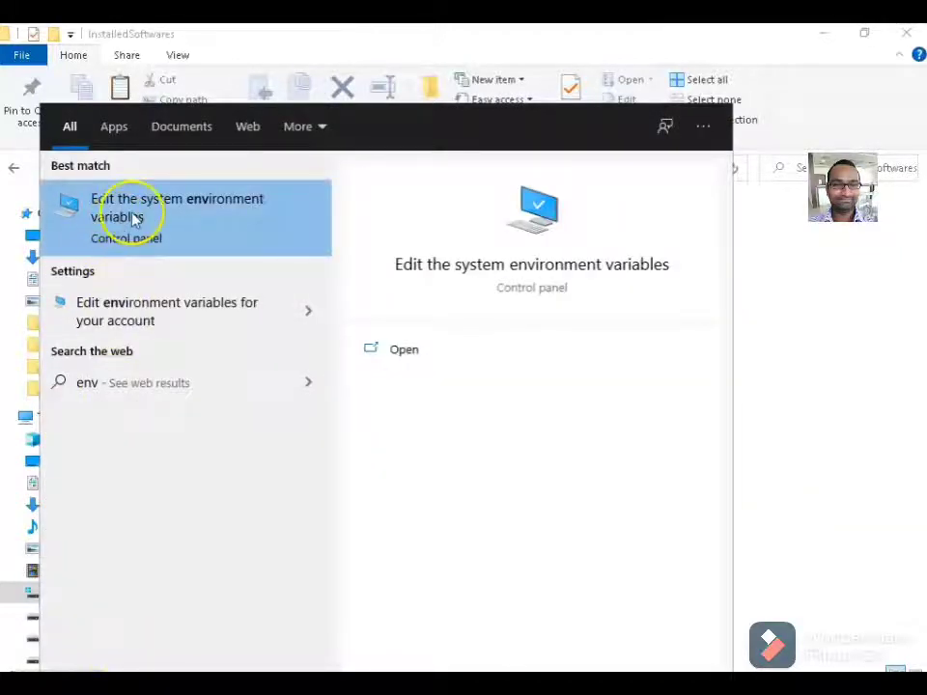
click(205, 232)
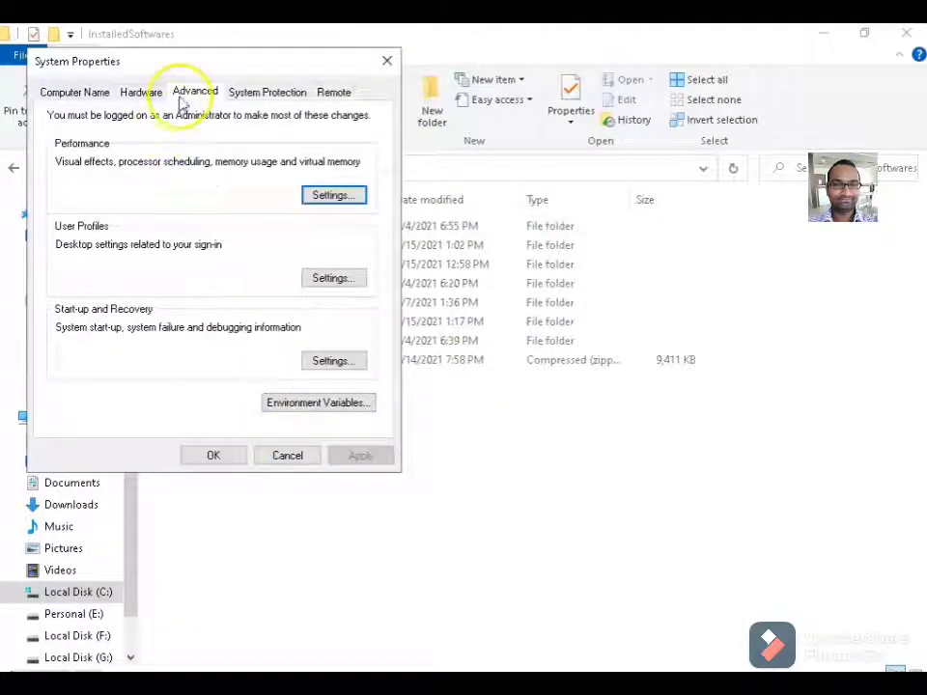
Create system variable JAVA_HOME = C:\InstalledSoftwares\jdk16.0.1, pasting the path copied from Explorer.
click(302, 404)
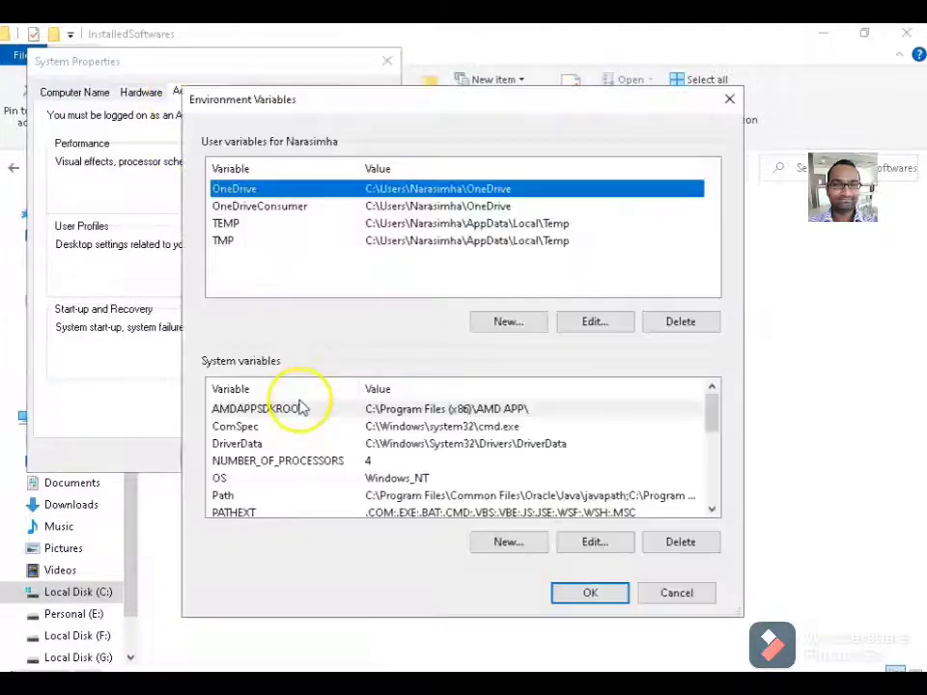
click(503, 542)
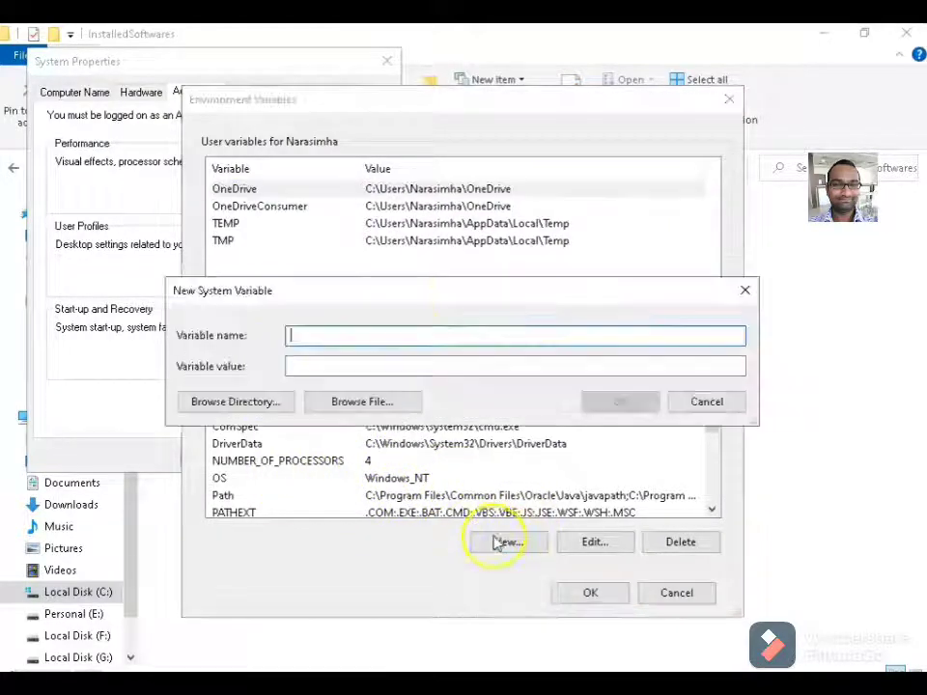
text(JA)
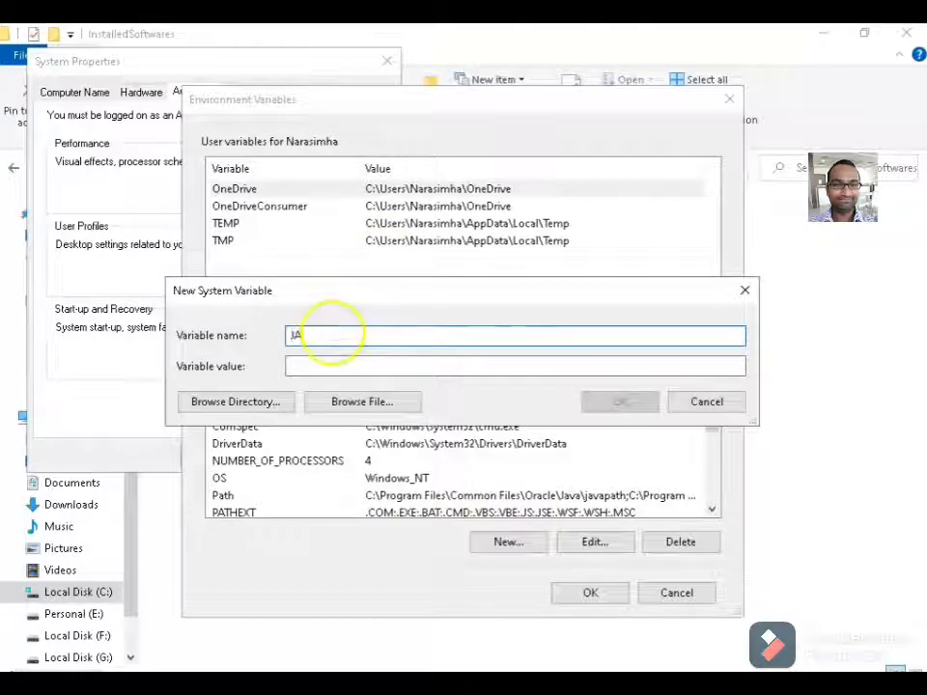
text(VA_HOM)
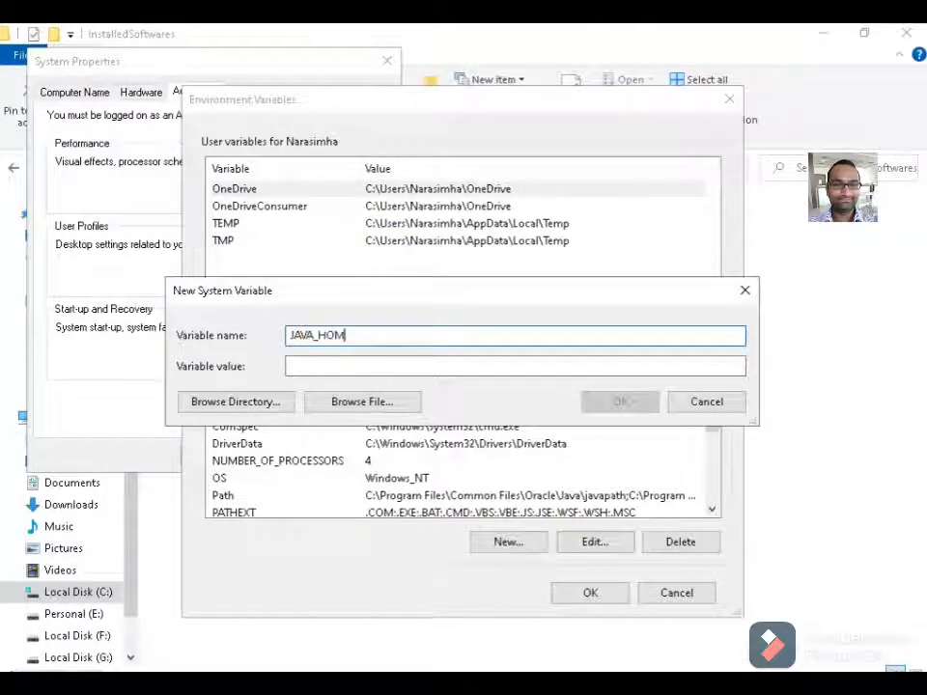
text(E)
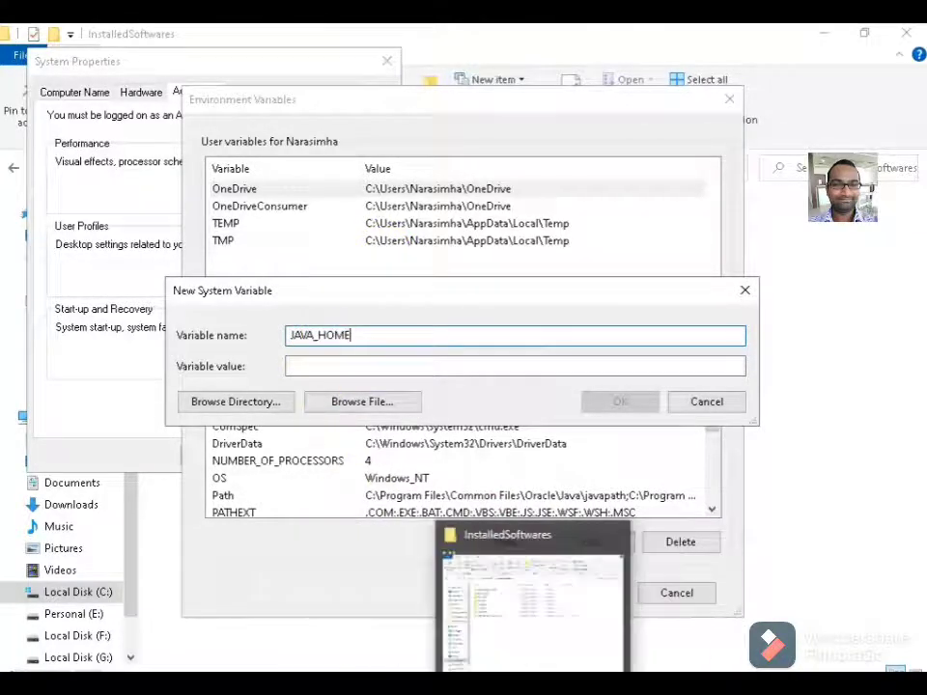
click(526, 603)
double_click(221, 284)
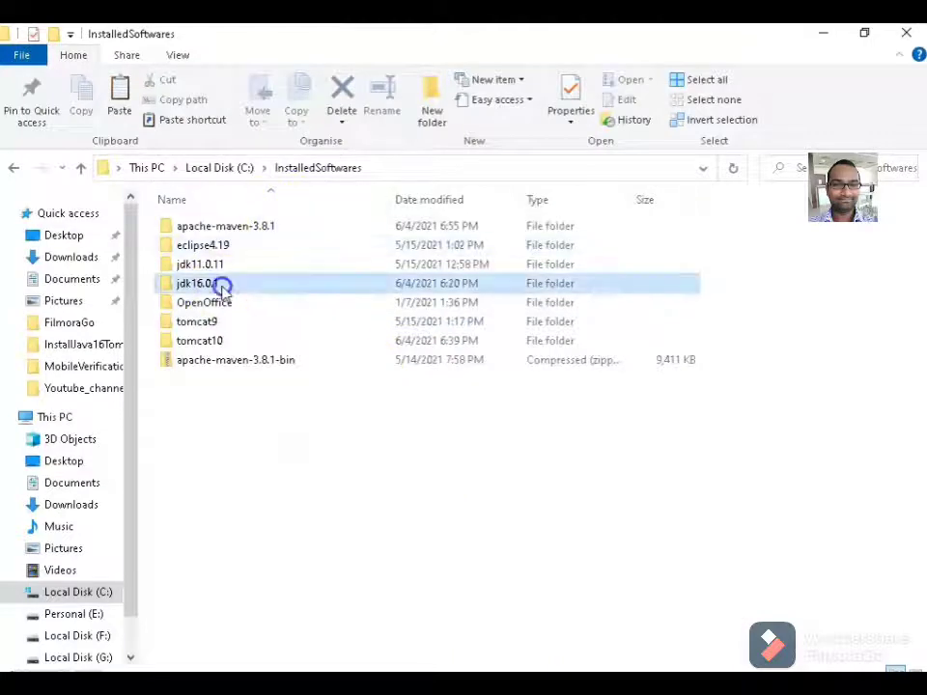
click(459, 170)
key(ctrl+c)
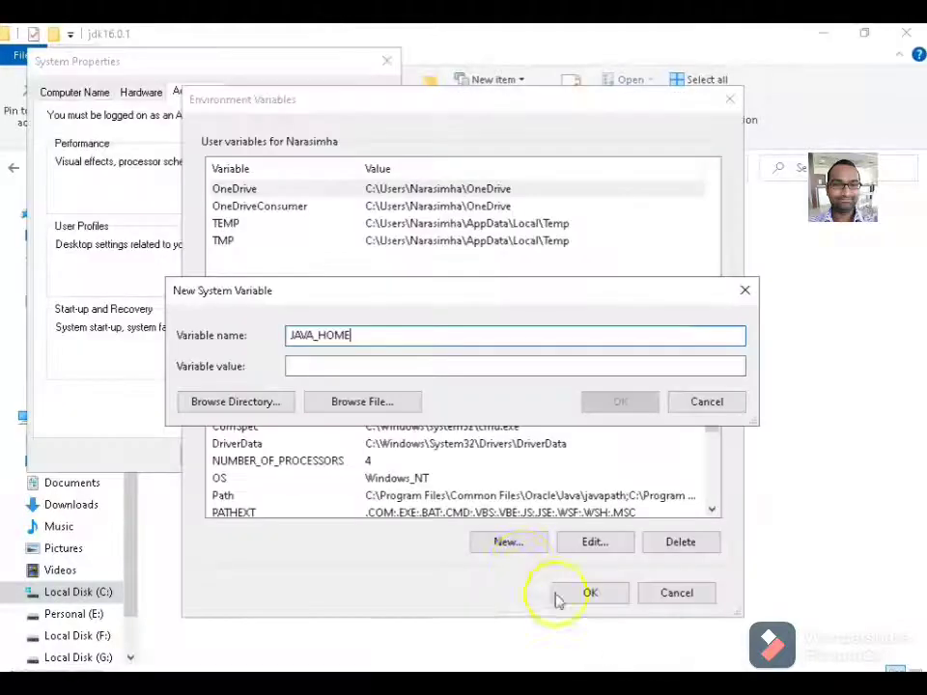
click(341, 365)
key(ctrl+v)
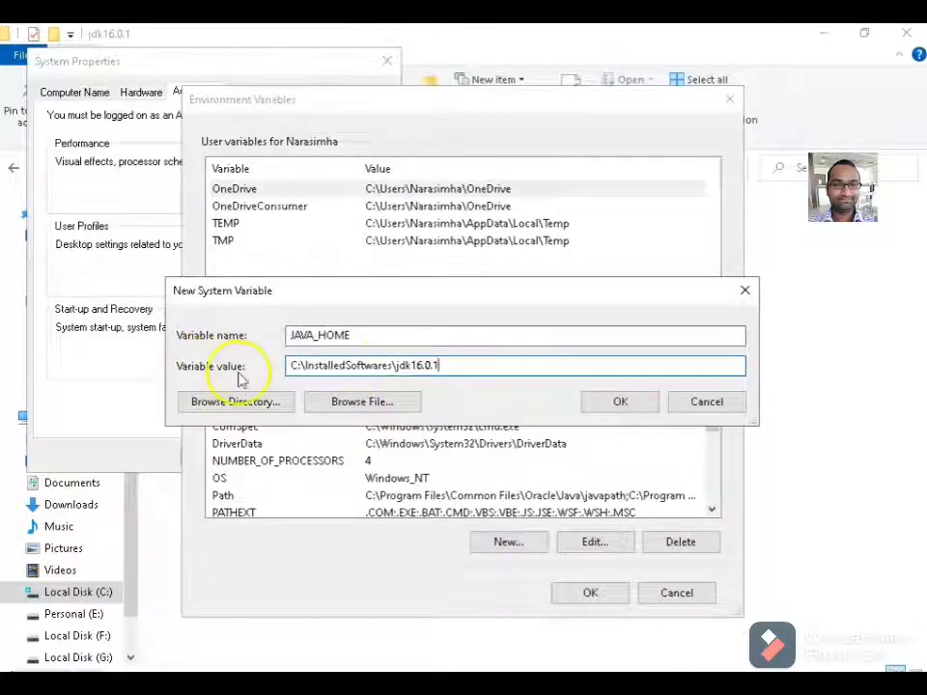
click(636, 404)
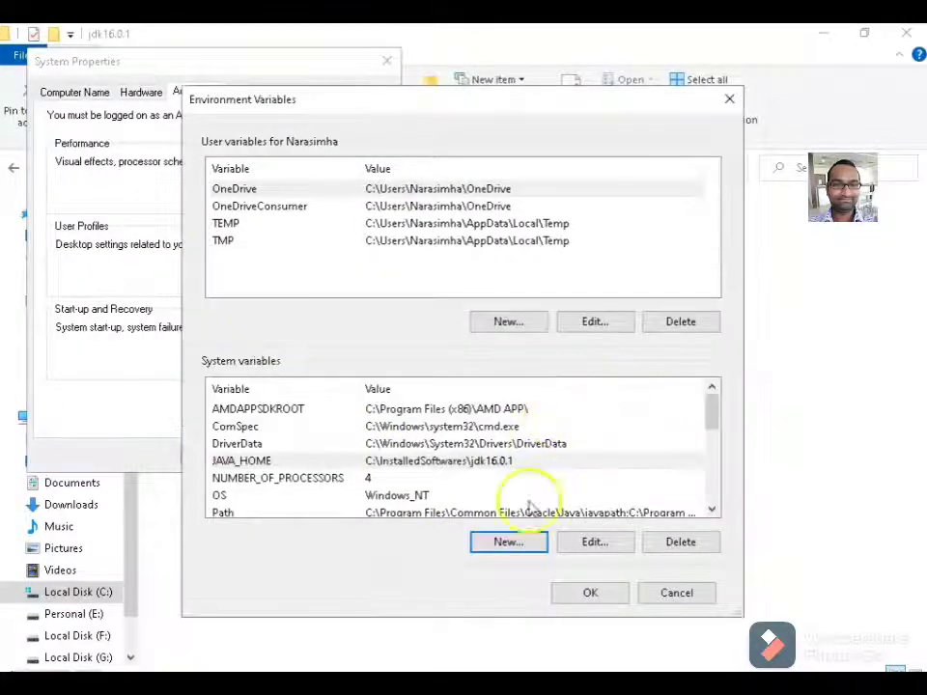
Save JAVA_HOME, reopen Environment Variables, and start a new system variable named M2_HOME.
click(578, 598)
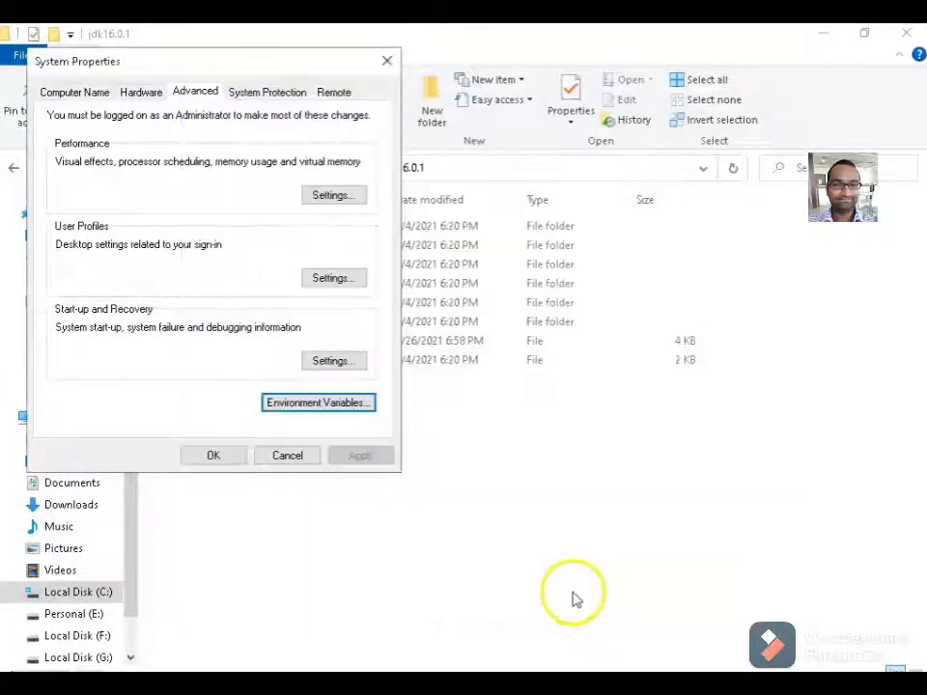
click(210, 460)
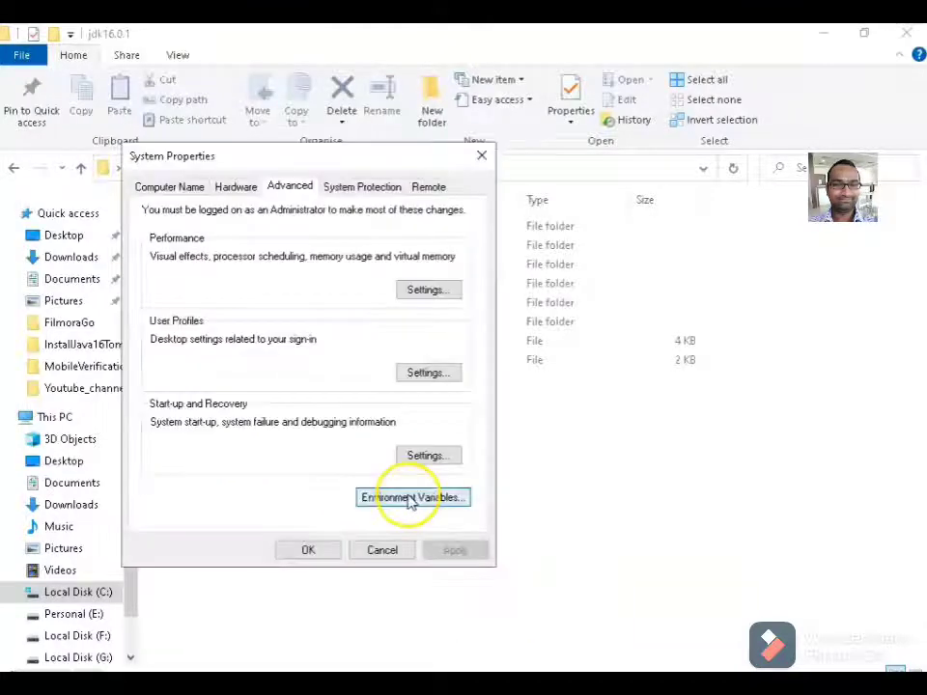
click(410, 498)
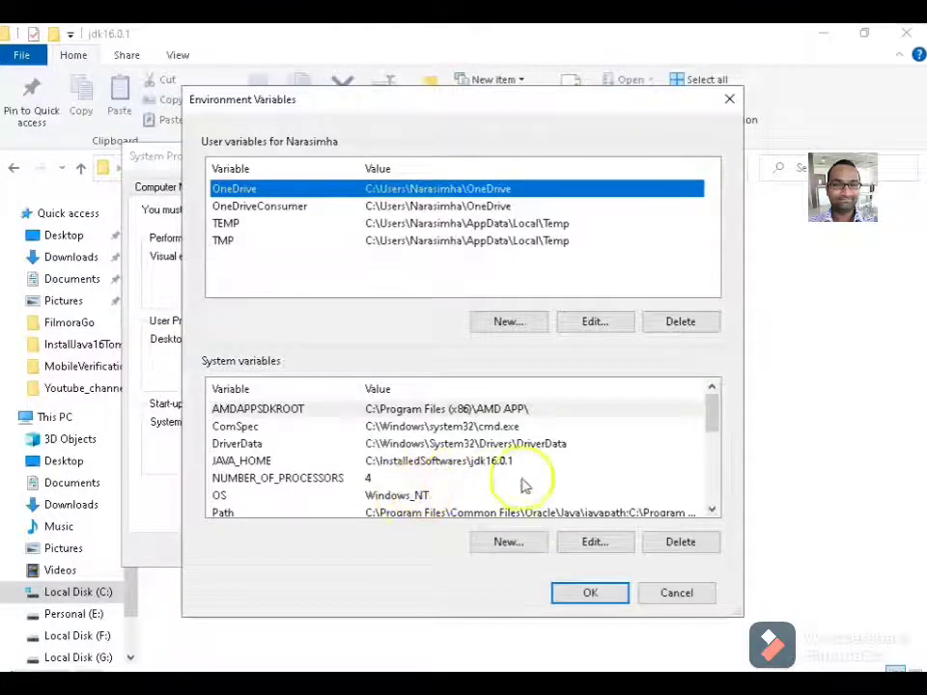
click(511, 543)
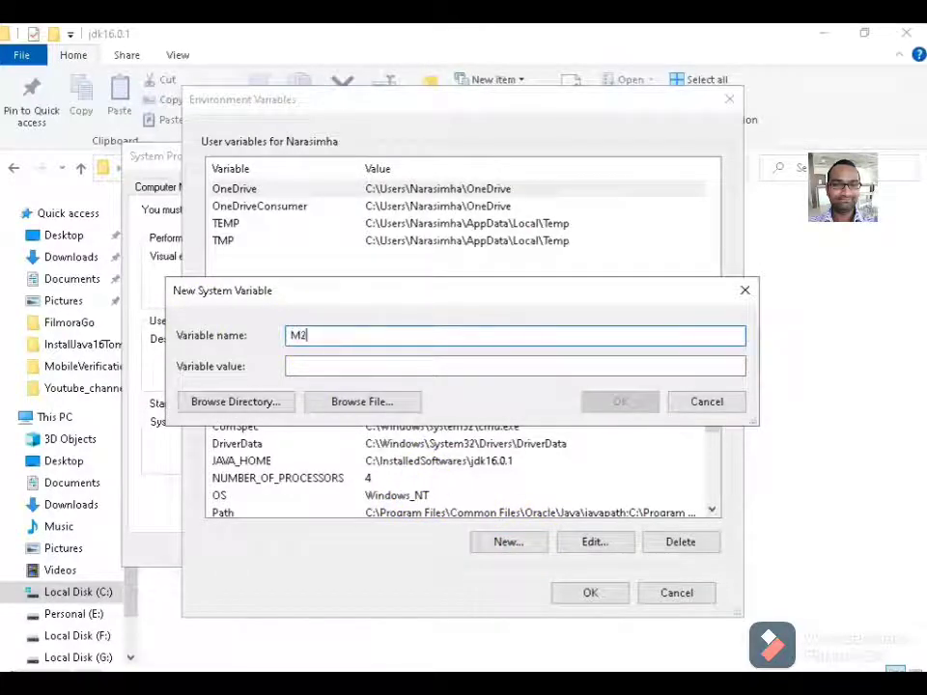
text(M2_HOME)
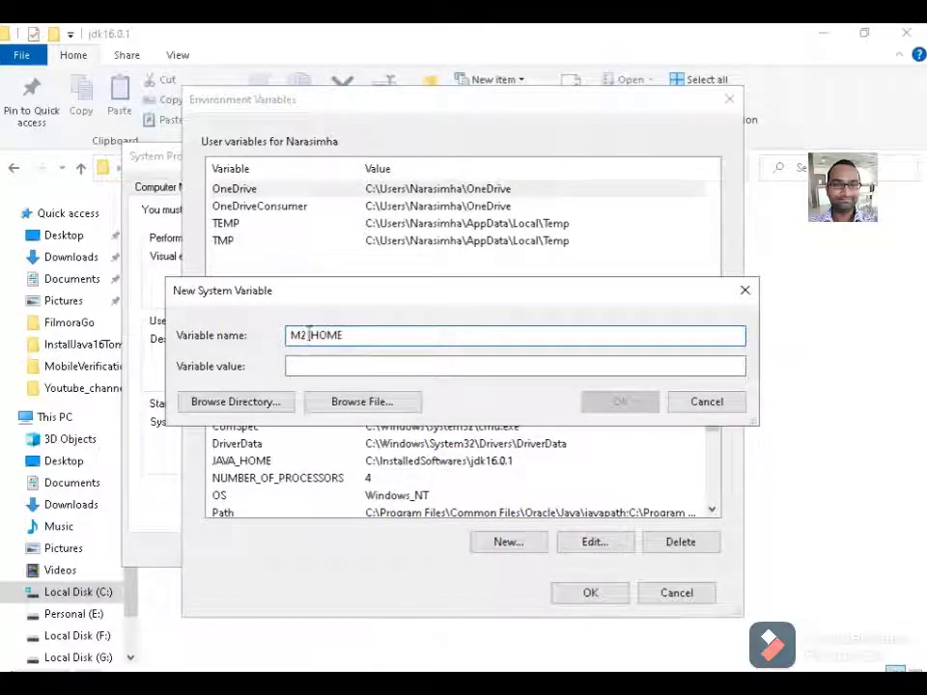
Set M2_HOME's value to C:\InstalledSoftwares\apache-maven-3.8.1, copied from Explorer's address bar.
click(489, 683)
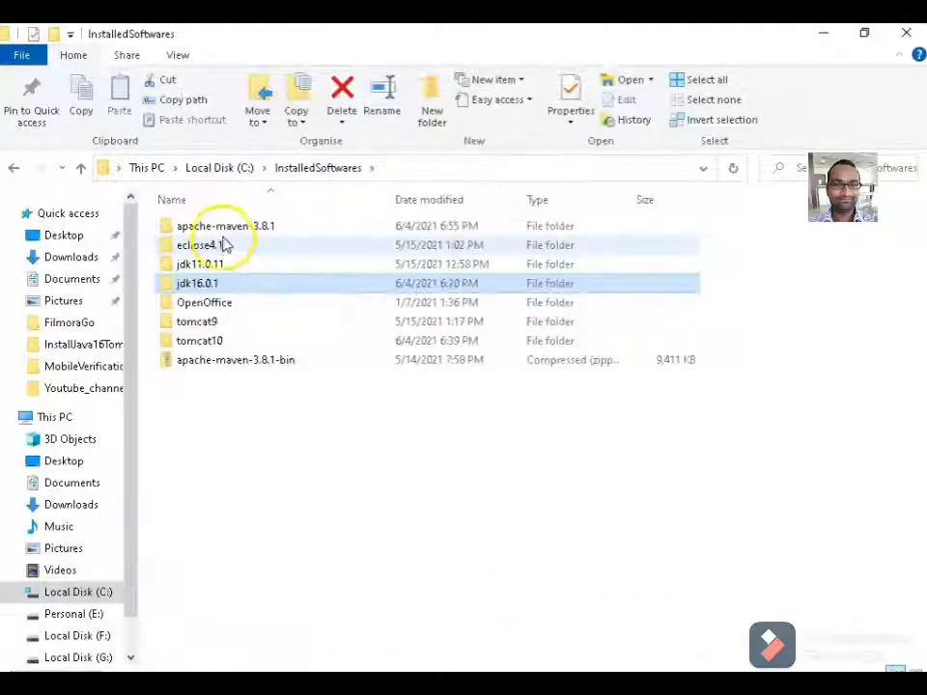
click(220, 228)
double_click(253, 235)
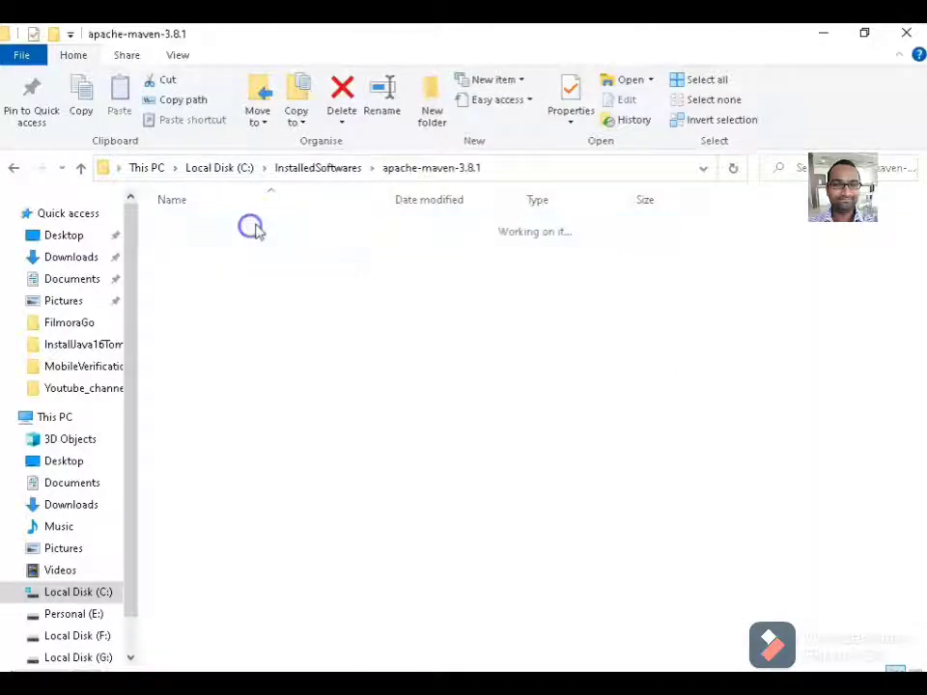
click(513, 166)
key(ctrl+c)
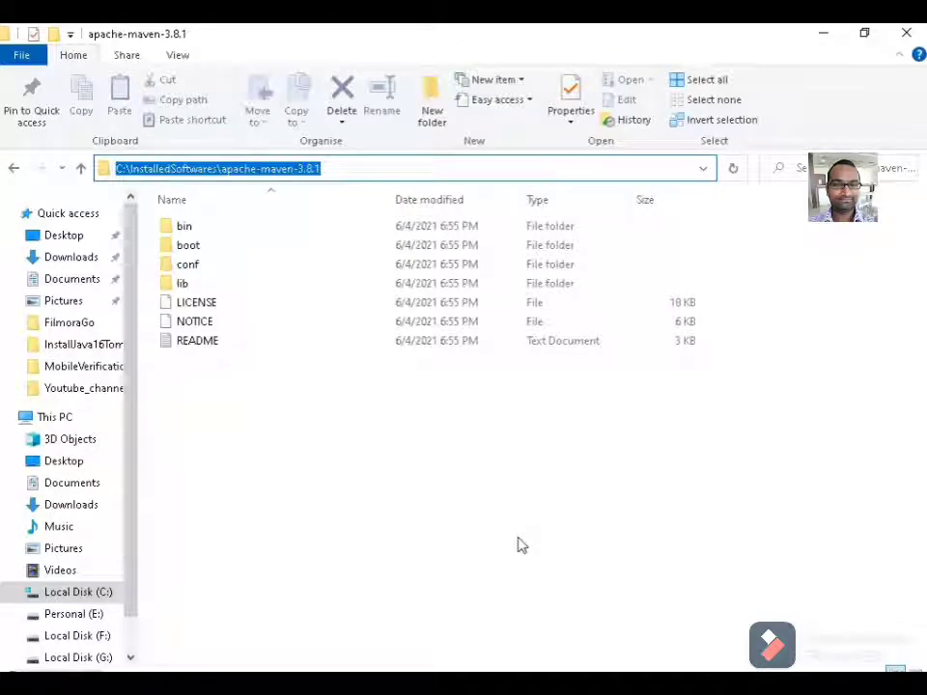
click(666, 681)
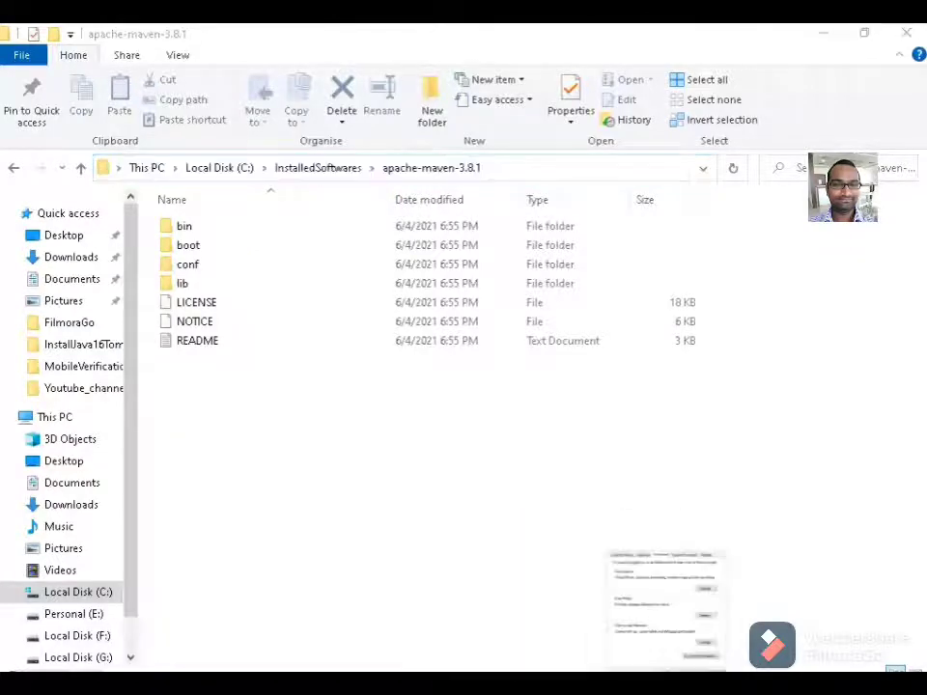
click(344, 364)
key(ctrl+v)
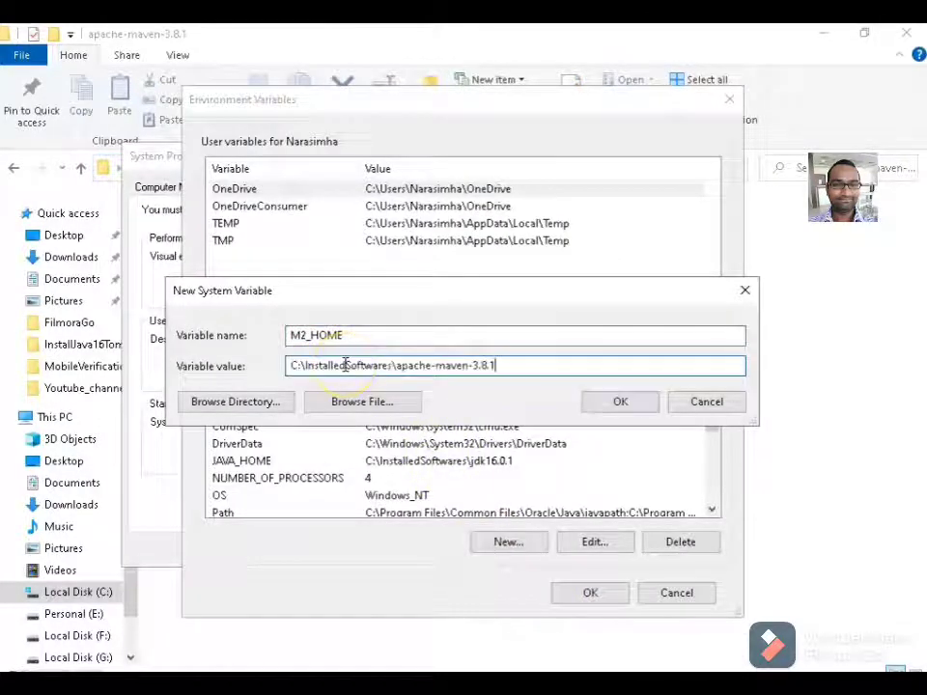
click(619, 411)
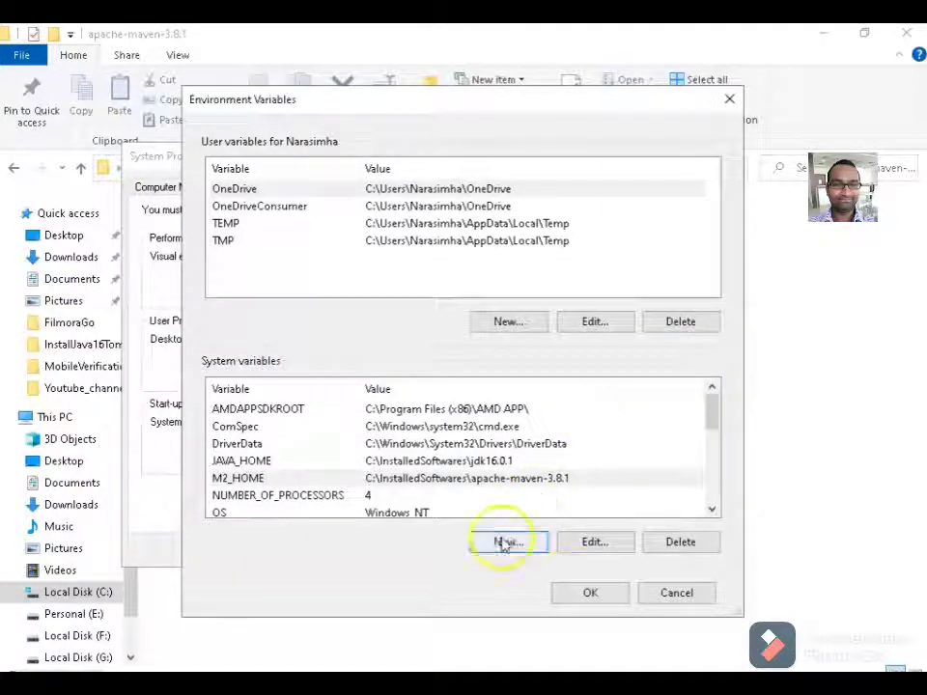
Reopen Environment Variables and add MAVEN_HOME = C:\InstalledSoftwares\apache-maven-3.8.1, pasted from Explorer.
click(587, 592)
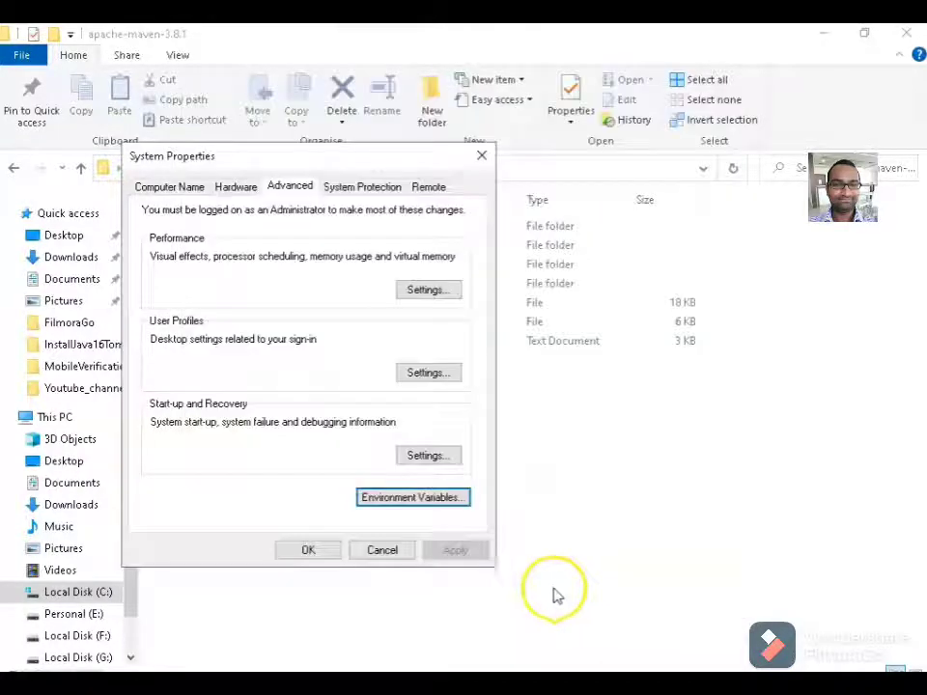
click(391, 503)
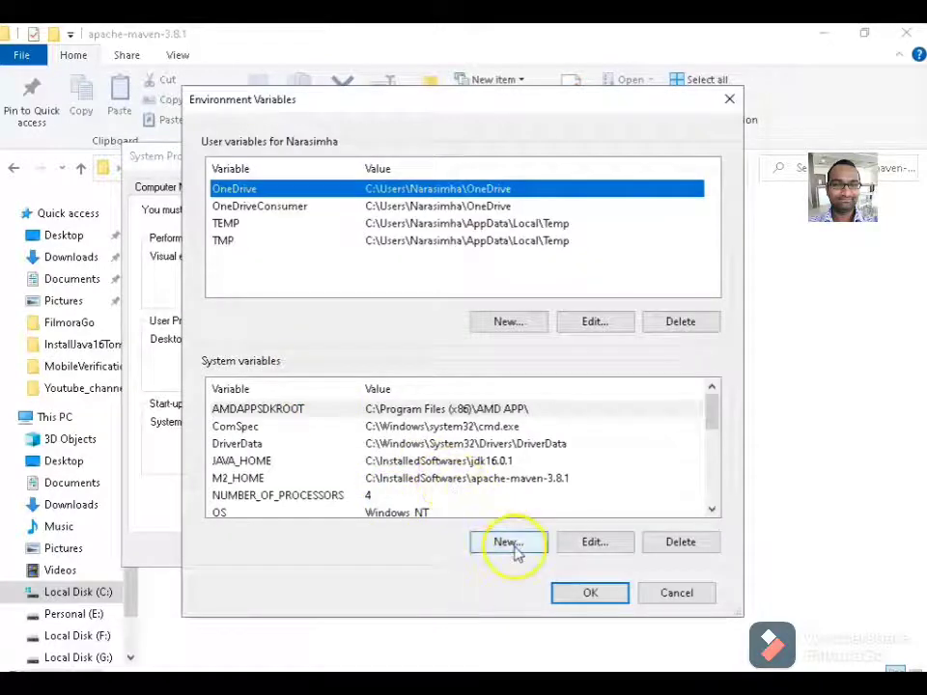
click(510, 543)
text(MAVEN_HOME)
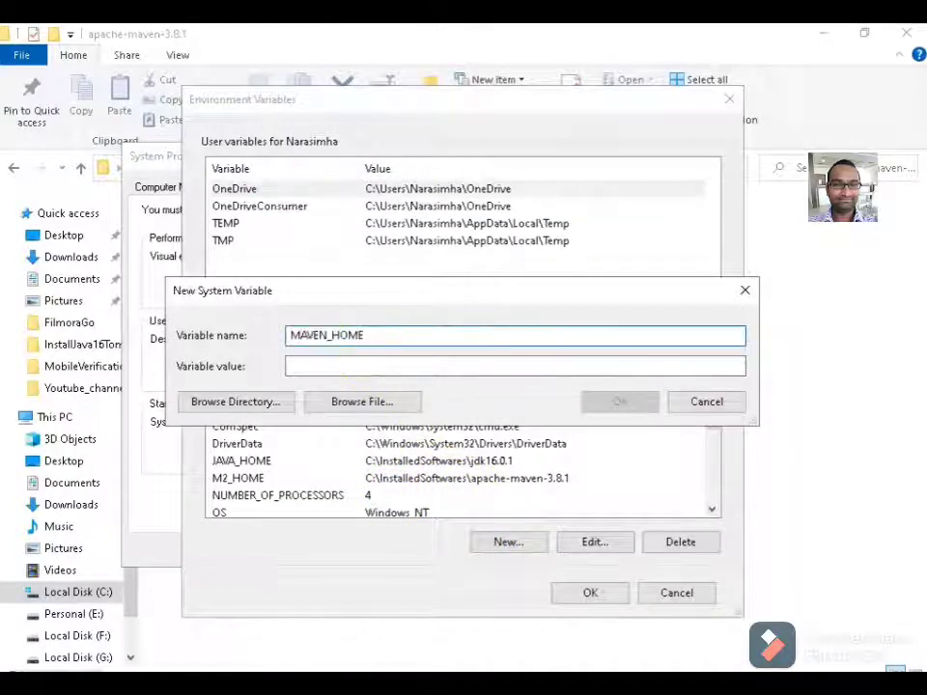
mouse_move(527, 676)
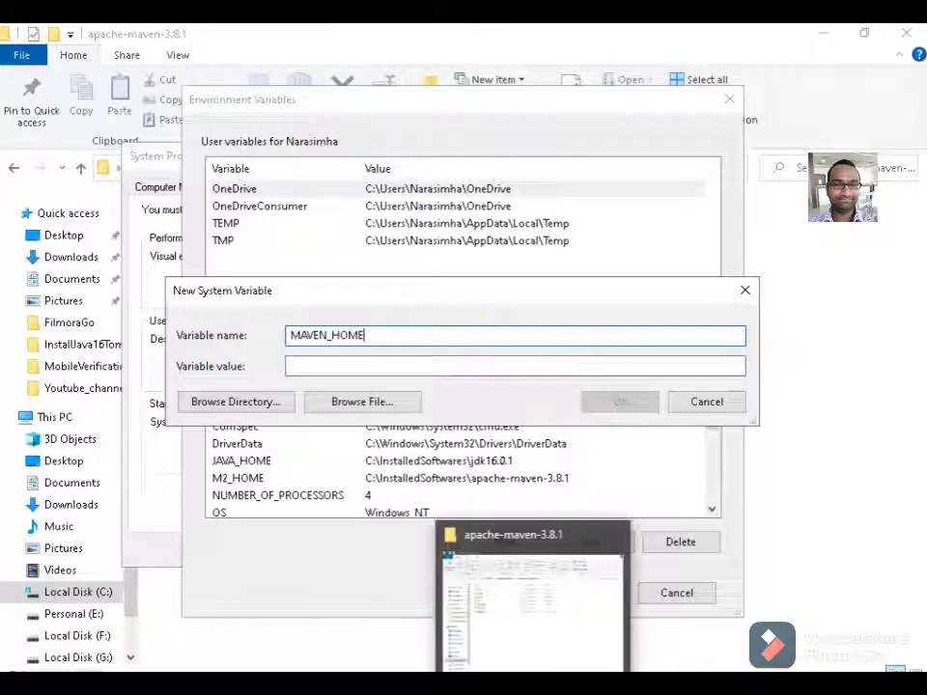
click(527, 599)
click(493, 172)
key(ctrl+c)
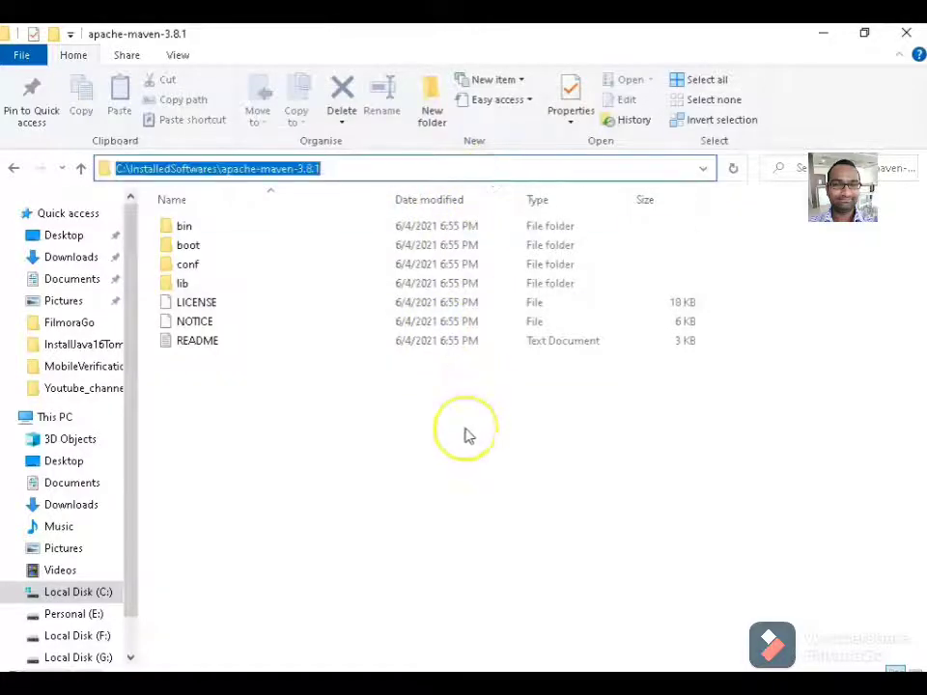
click(649, 677)
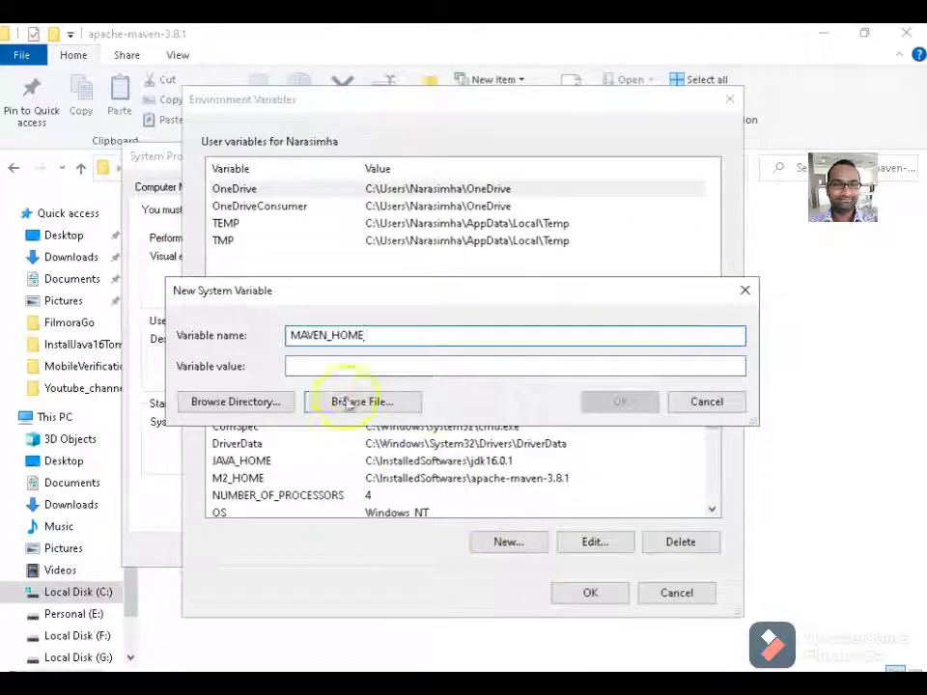
click(320, 368)
key(ctrl+v)
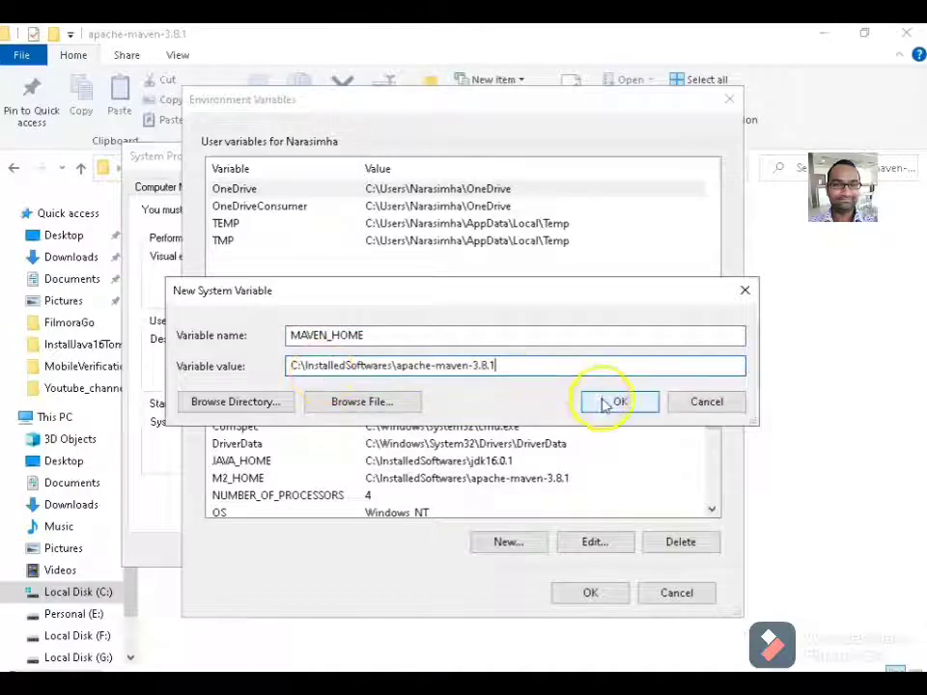
click(608, 403)
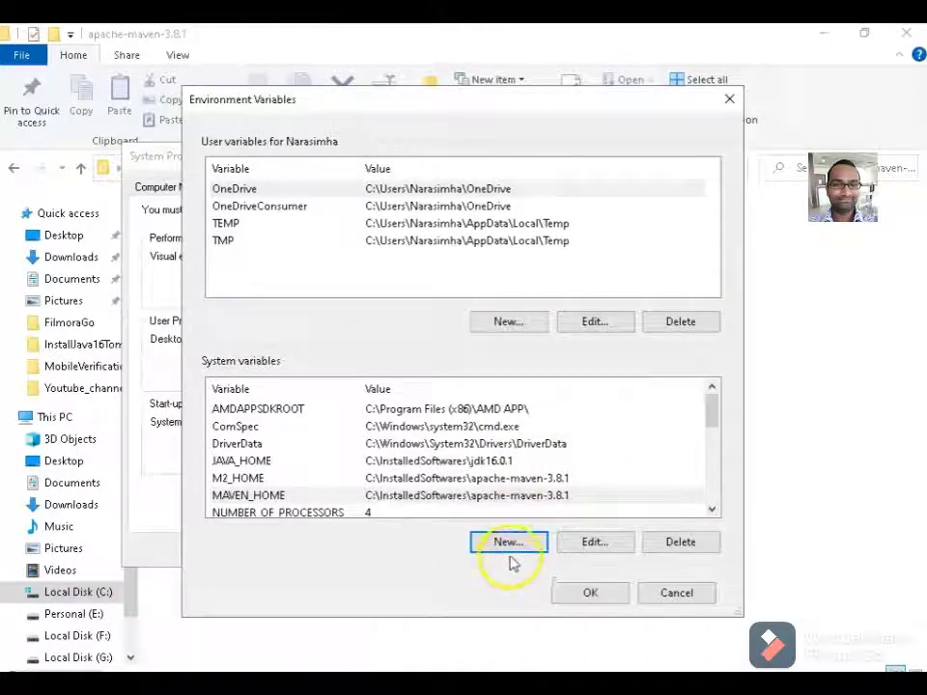
Add system variable TOMCAT_HOME = C:\InstalledSoftwares\tomcat10, pasting the path copied from Explorer.
click(509, 545)
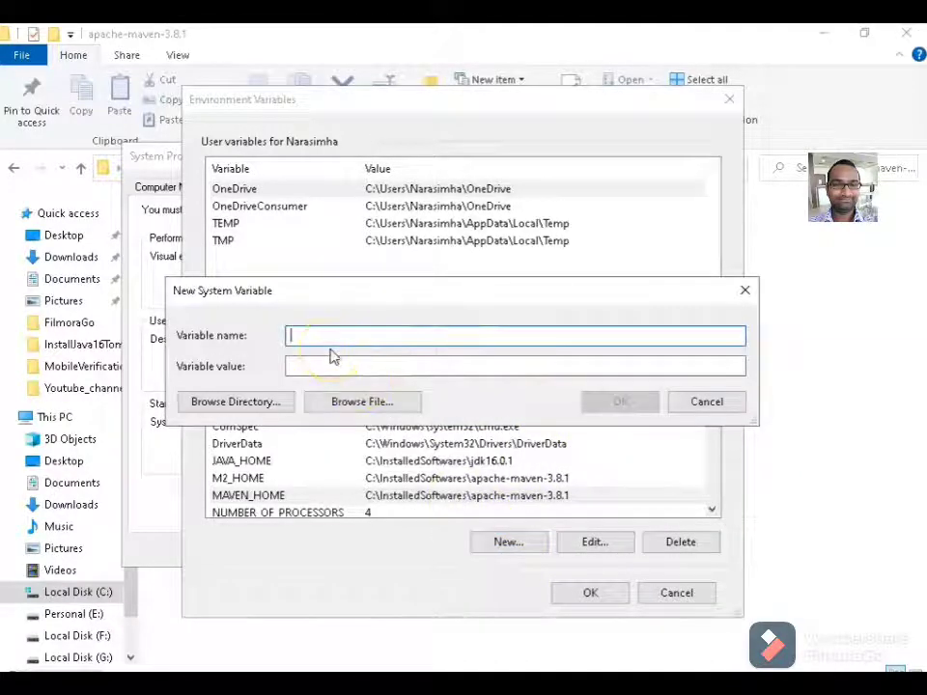
text(TOMCAT_HOME)
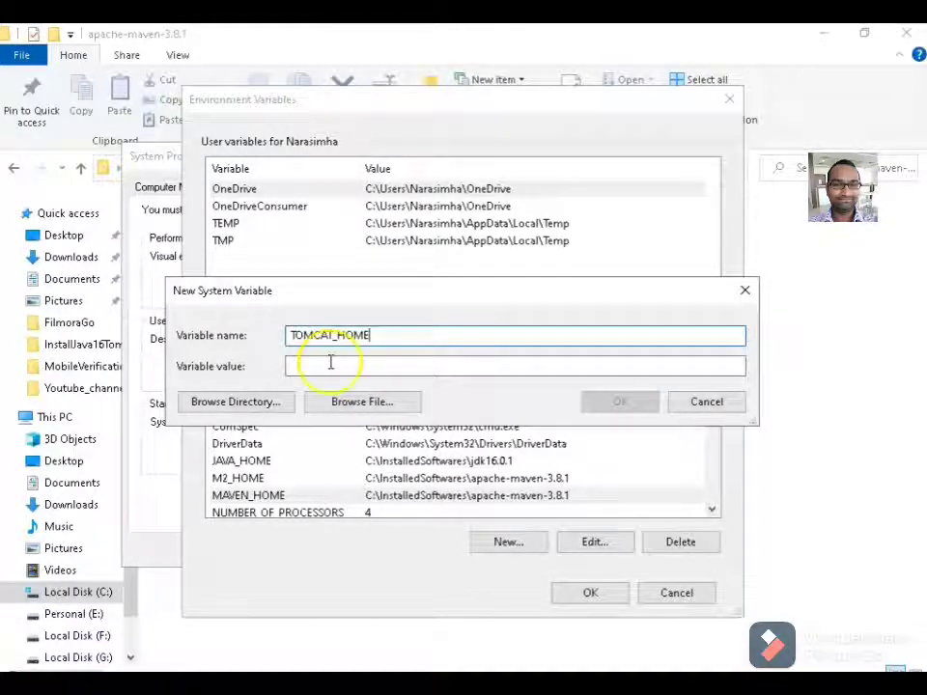
mouse_move(505, 680)
click(511, 613)
click(462, 169)
key(ctrl+c)
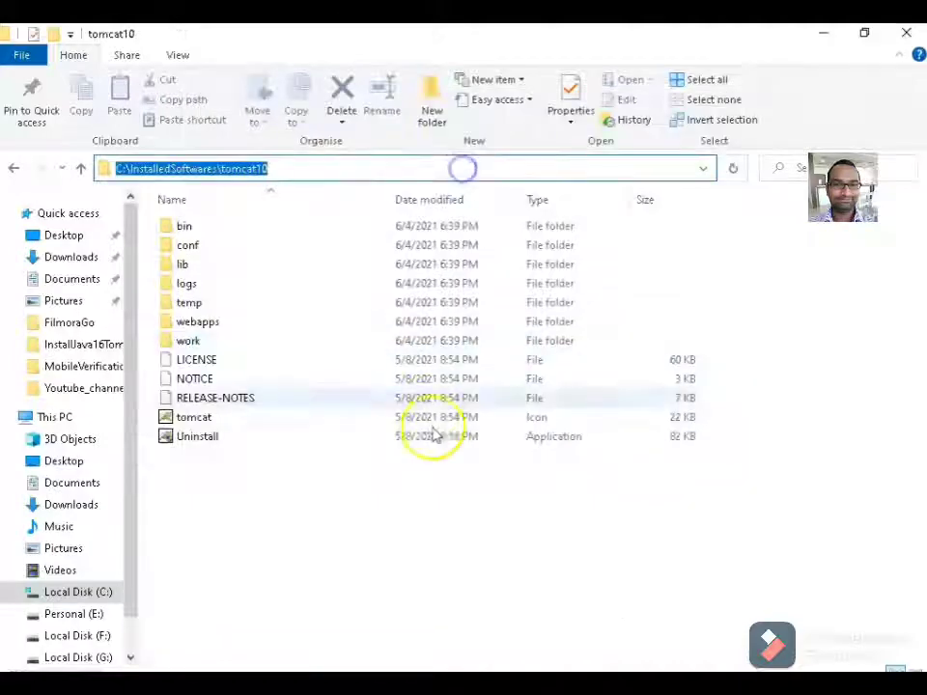
mouse_move(660, 681)
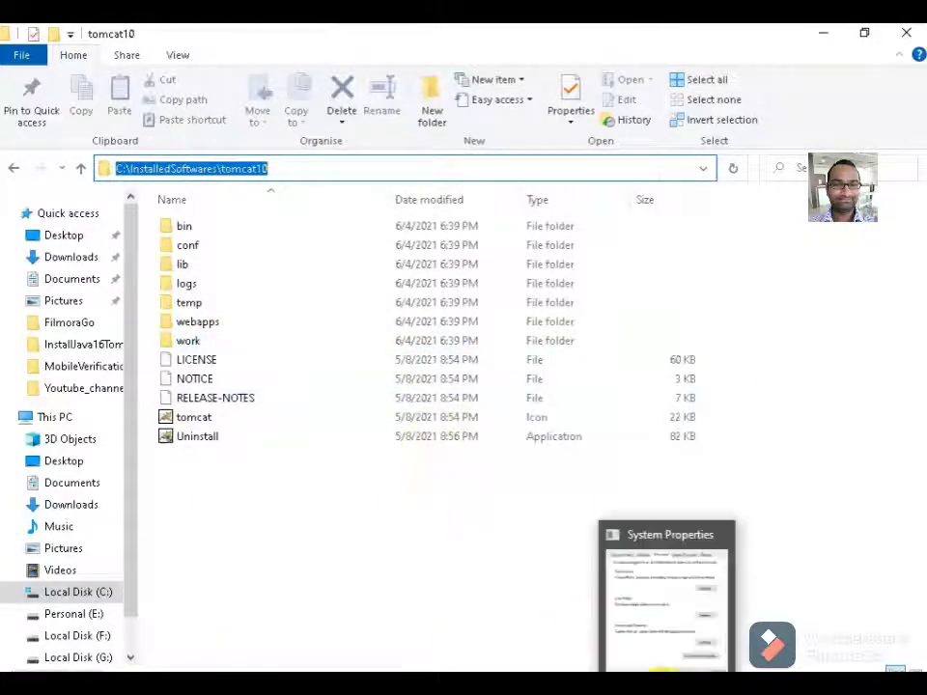
click(666, 590)
click(325, 366)
key(ctrl+v)
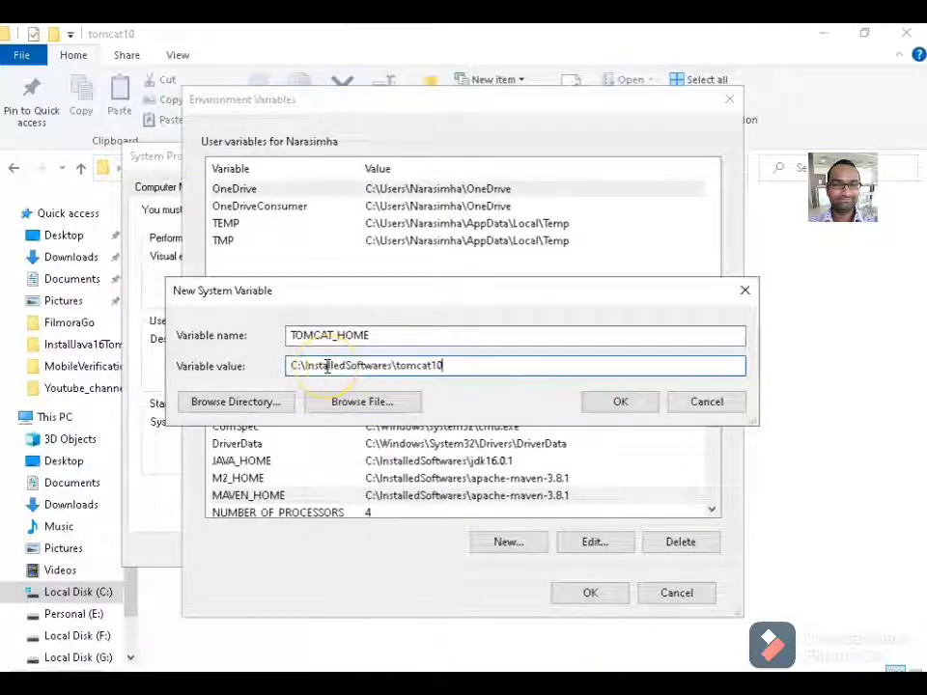
click(619, 401)
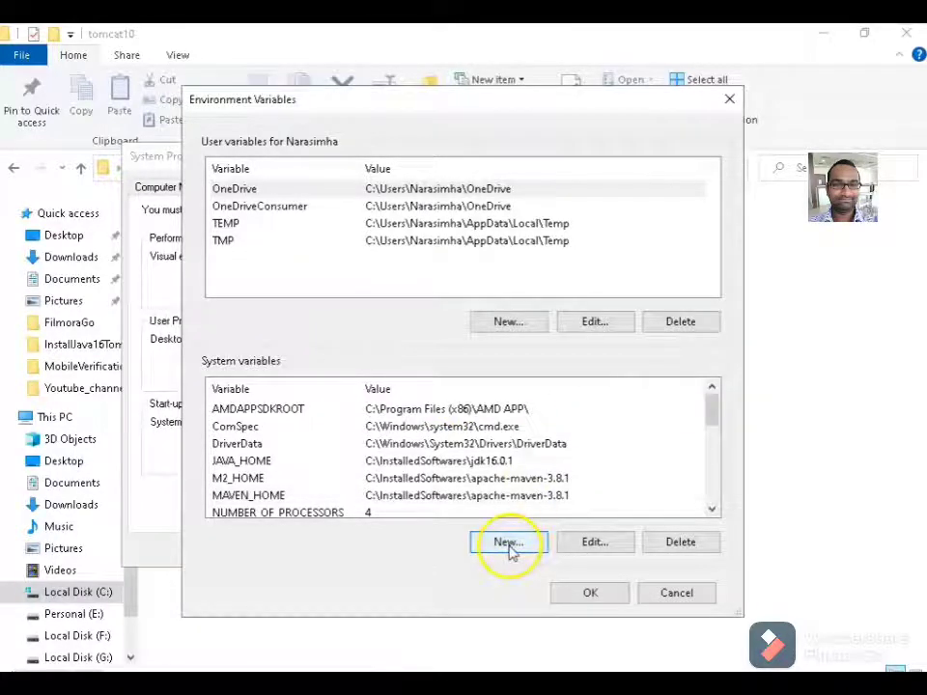
Start a new system variable named CATALINA_HOME.
click(567, 594)
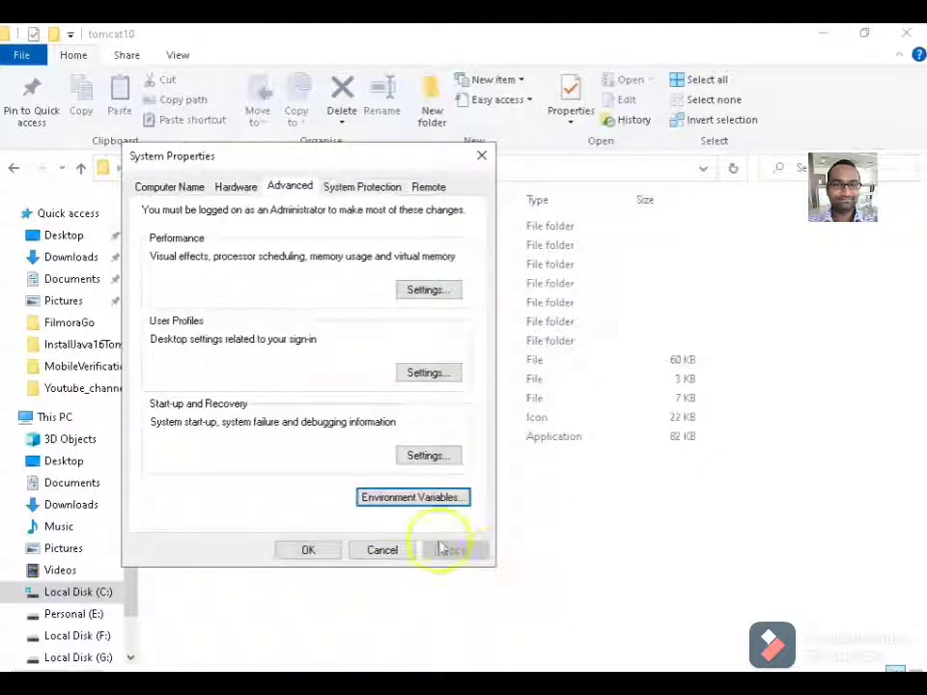
click(391, 502)
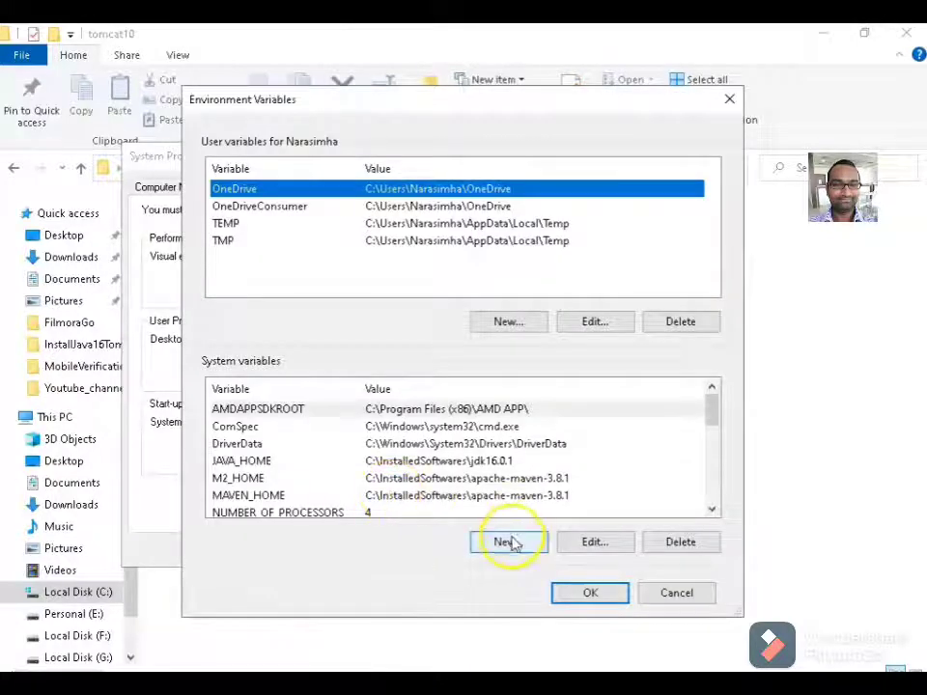
click(508, 542)
text(CATALINA_HOME)
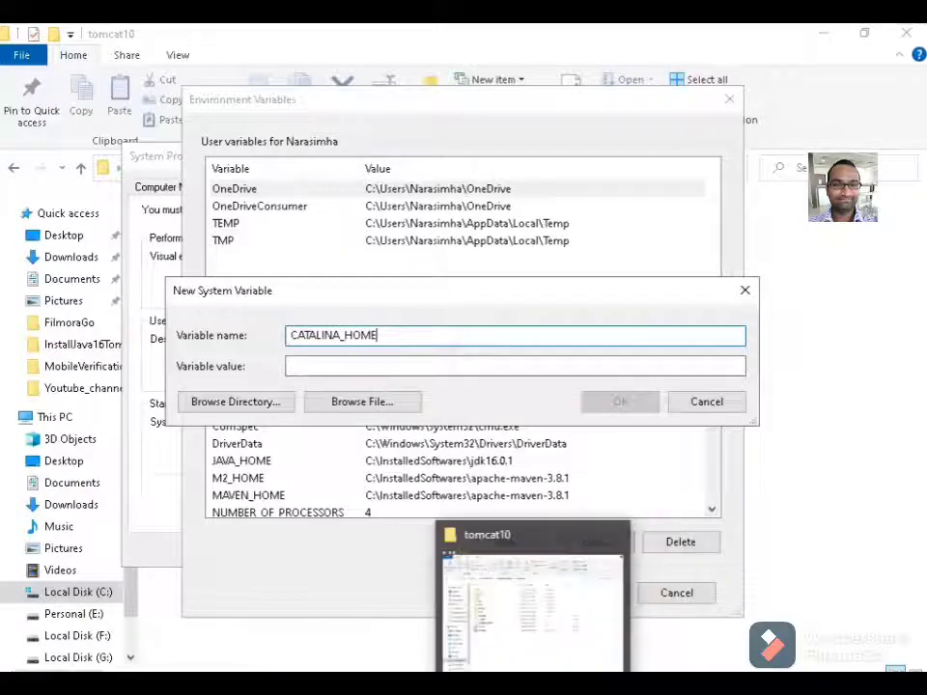
Set CATALINA_HOME's value to C:\InstalledSoftwares\tomcat10 and save the variable.
click(526, 618)
click(458, 170)
key(ctrl+c)
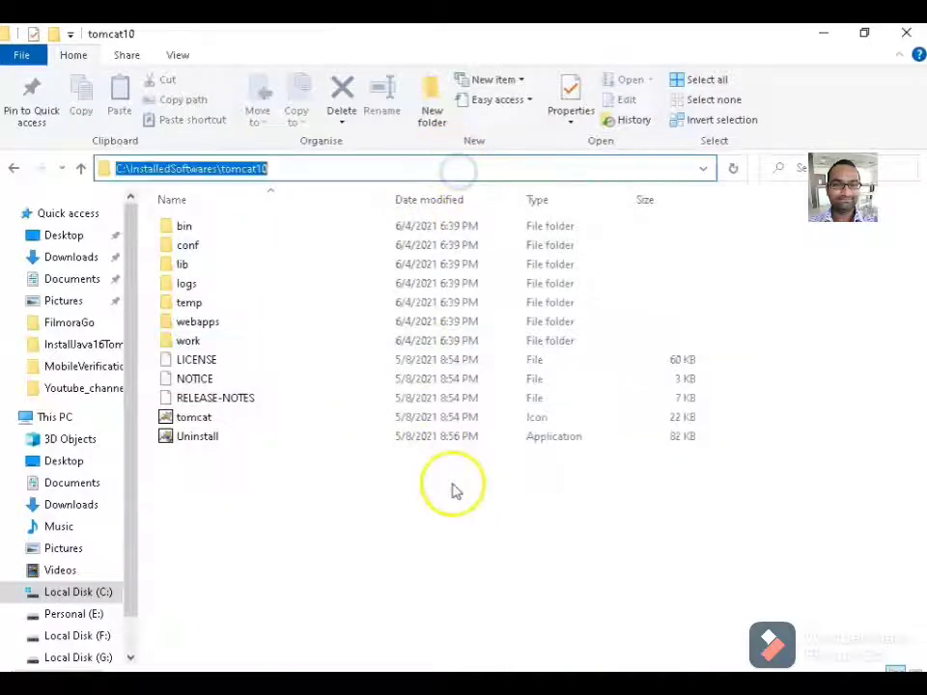
mouse_move(622, 651)
click(656, 588)
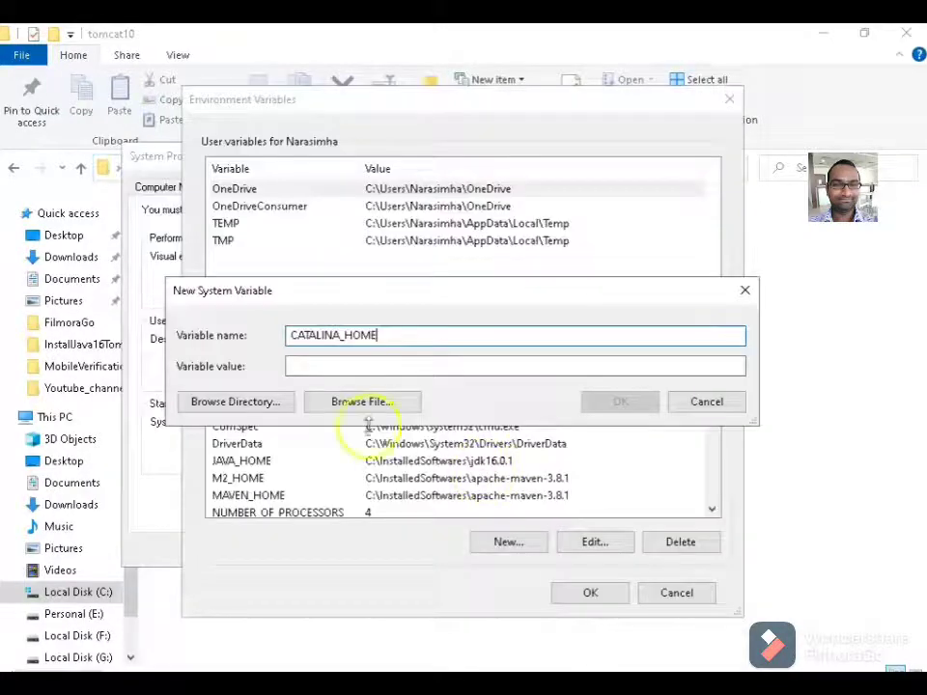
click(320, 366)
key(ctrl+v)
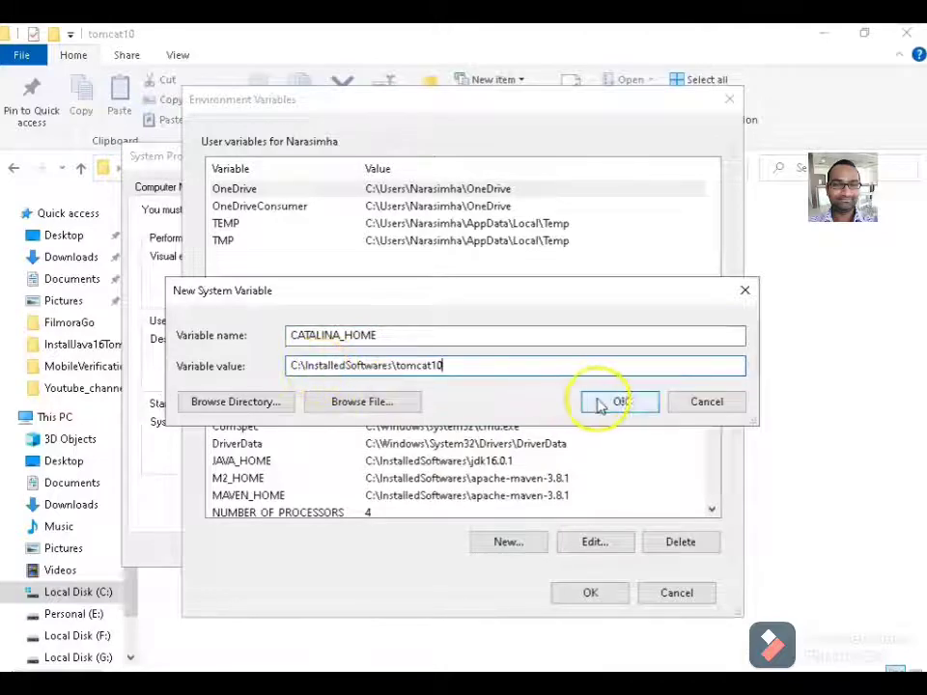
click(608, 404)
Apply the changes and close Environment Variables and System Properties.
click(585, 595)
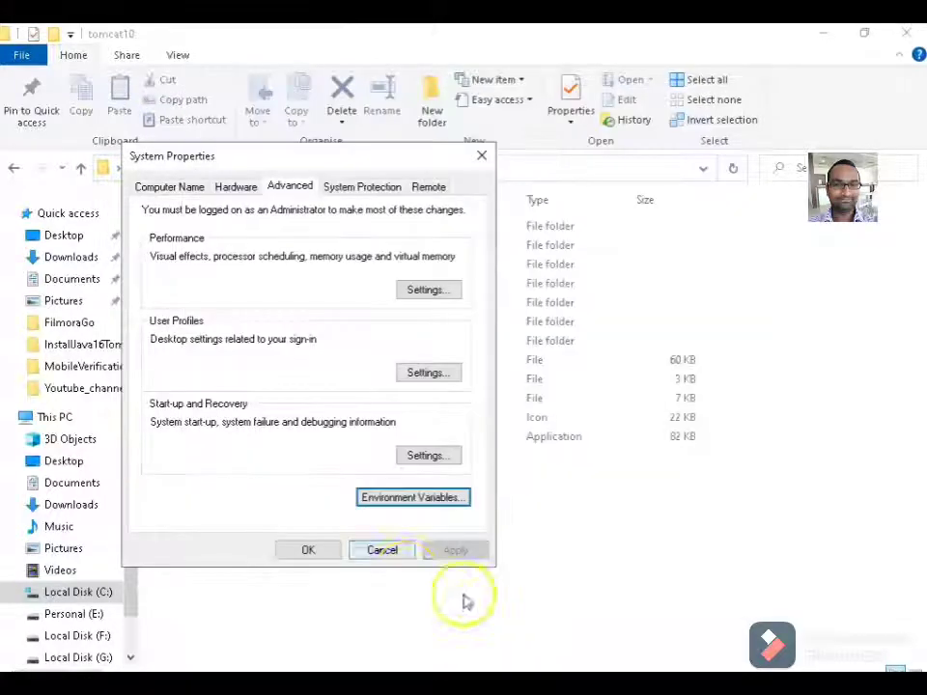
click(313, 554)
click(162, 668)
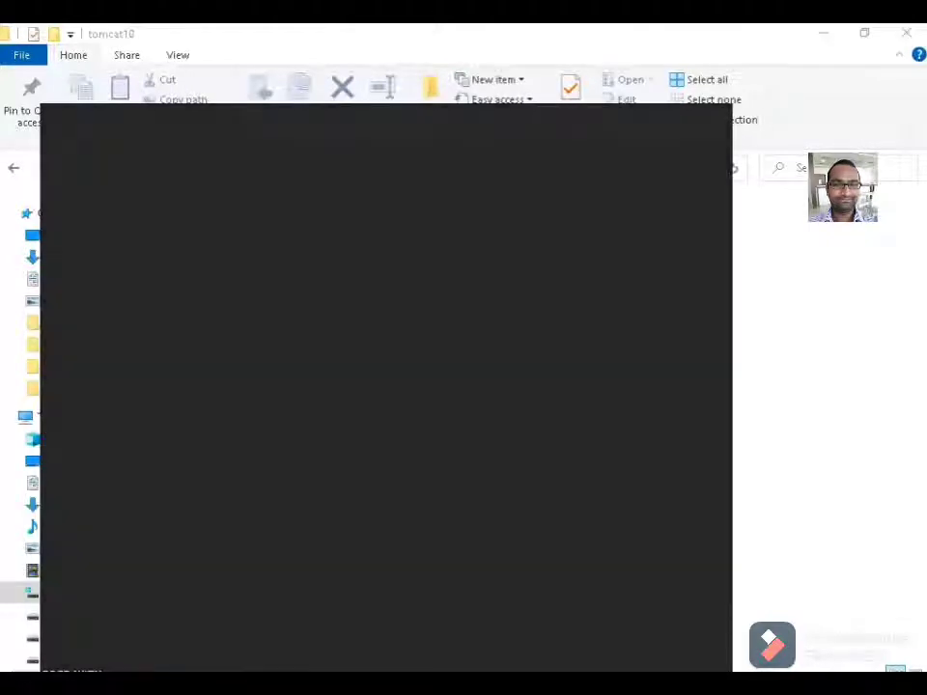
Reopen the system environment variables via the 'env' search and edit the system Path variable.
text(env)
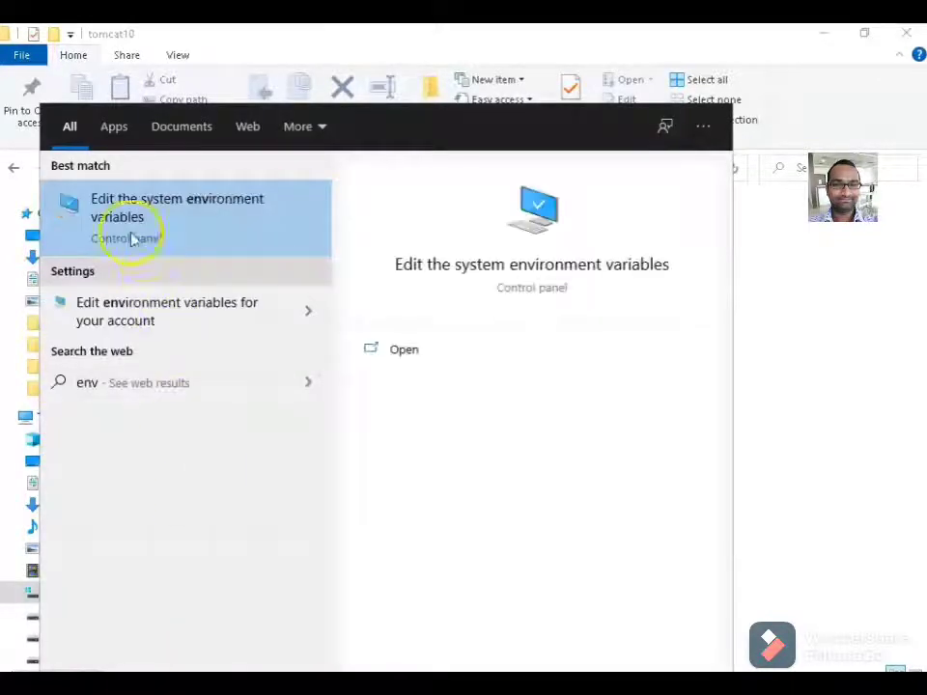
click(213, 224)
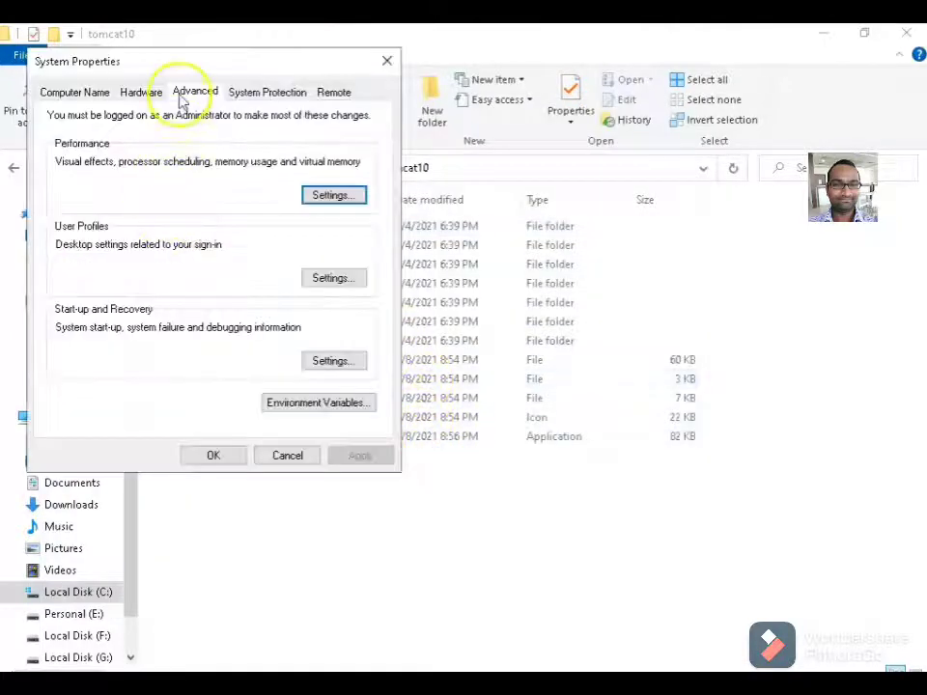
click(306, 406)
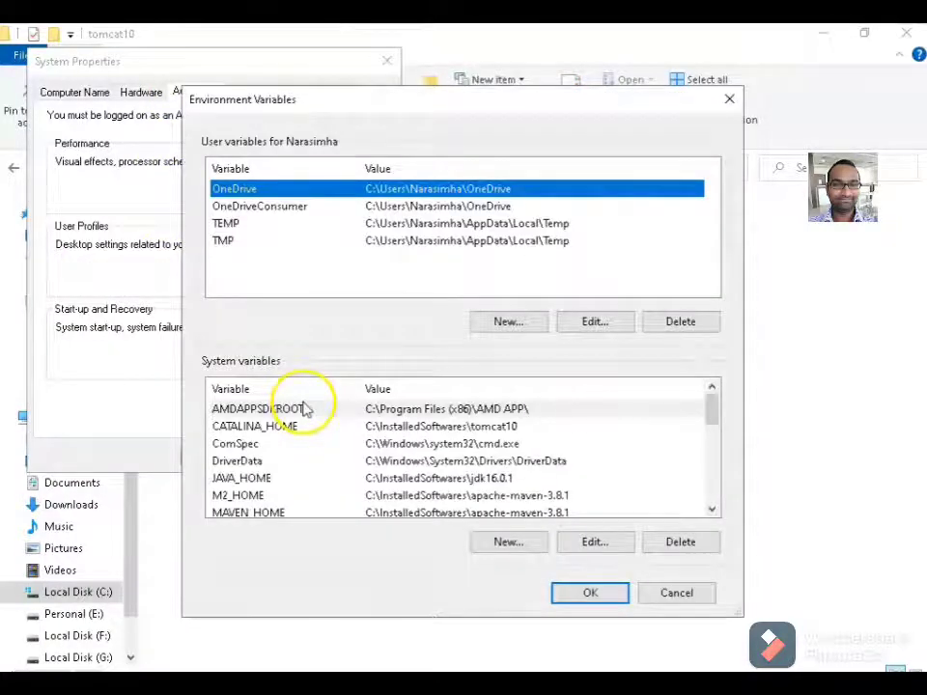
scroll(255, 484, down, 2)
click(244, 495)
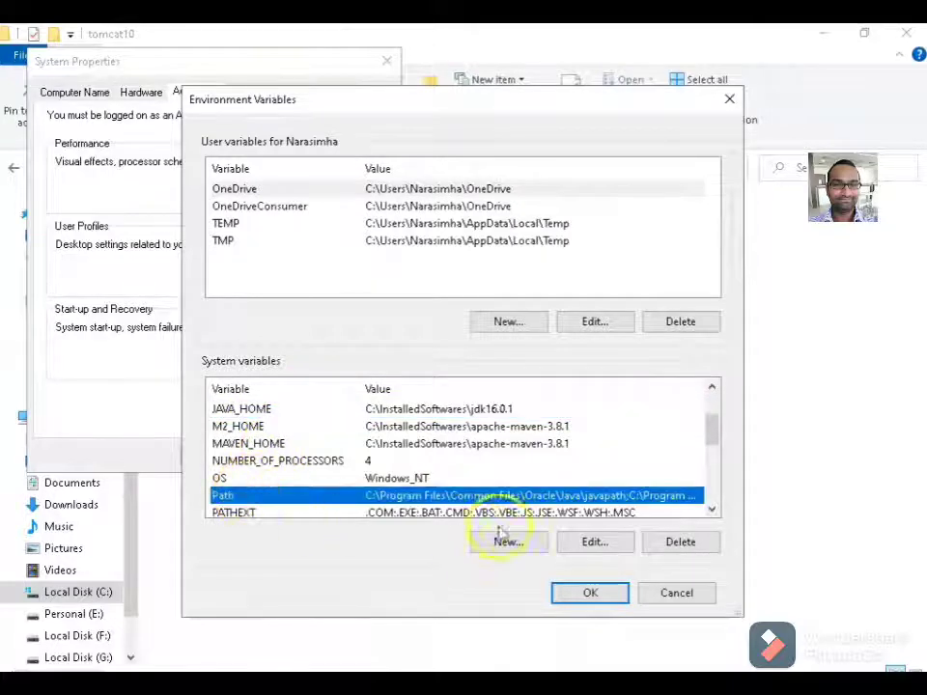
click(595, 542)
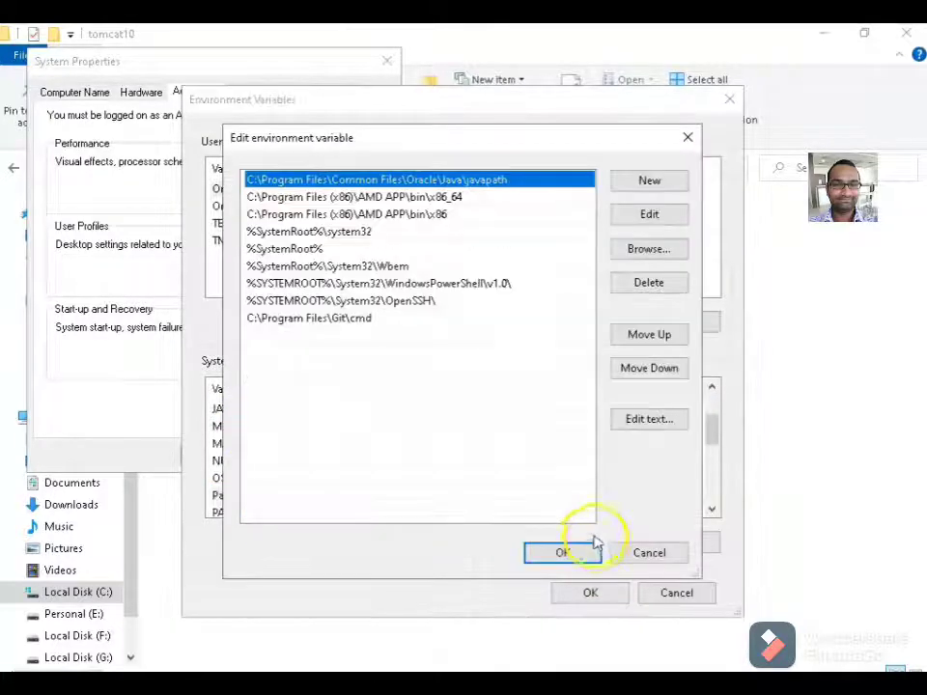
Add a %JAVA_HOME%\bin entry to the system Path and save the variables.
click(649, 183)
text(%JAVA_HOME%\)
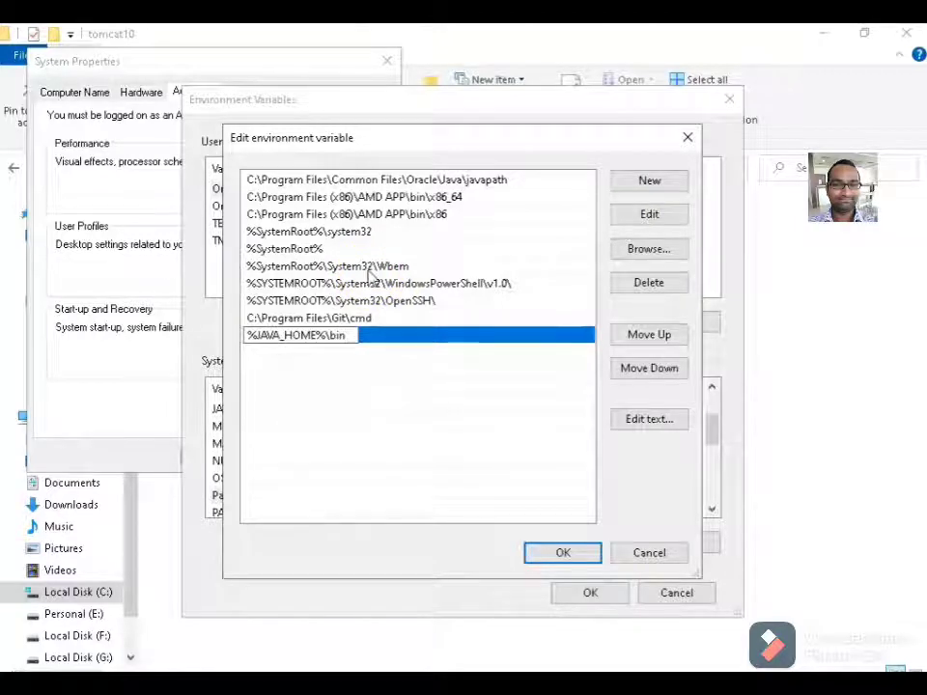
click(366, 268)
click(372, 337)
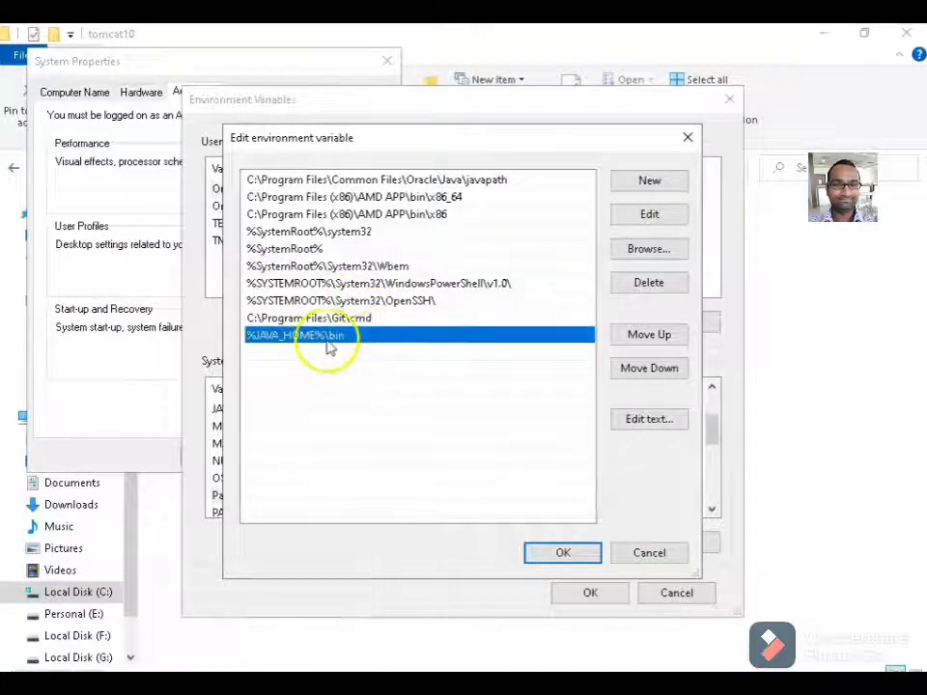
click(563, 552)
click(583, 593)
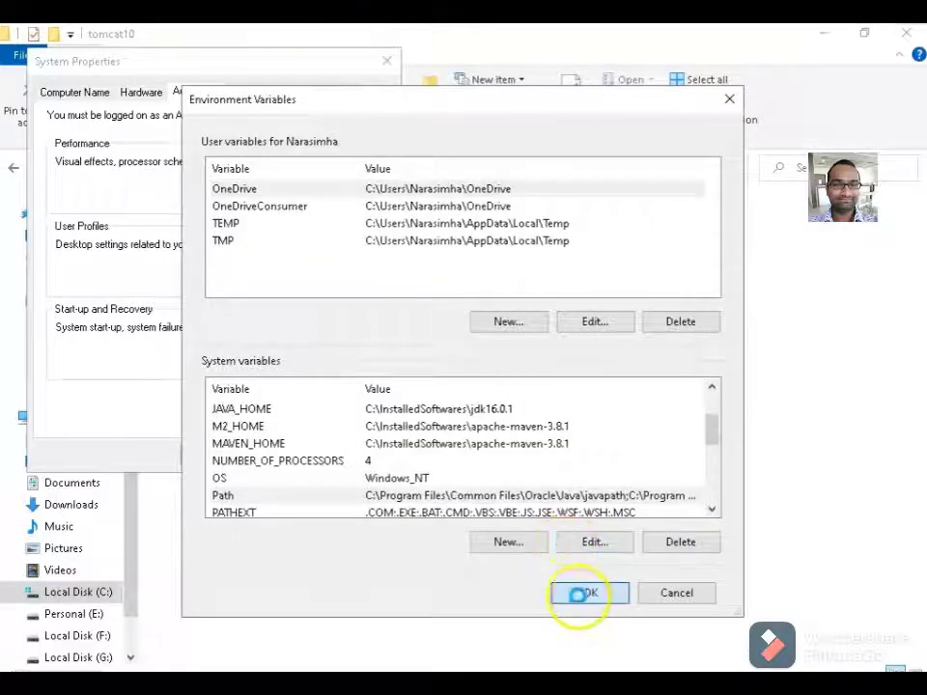
Reopen the system Path variable and add a %TOMCAT_HOME%\bin entry.
click(300, 406)
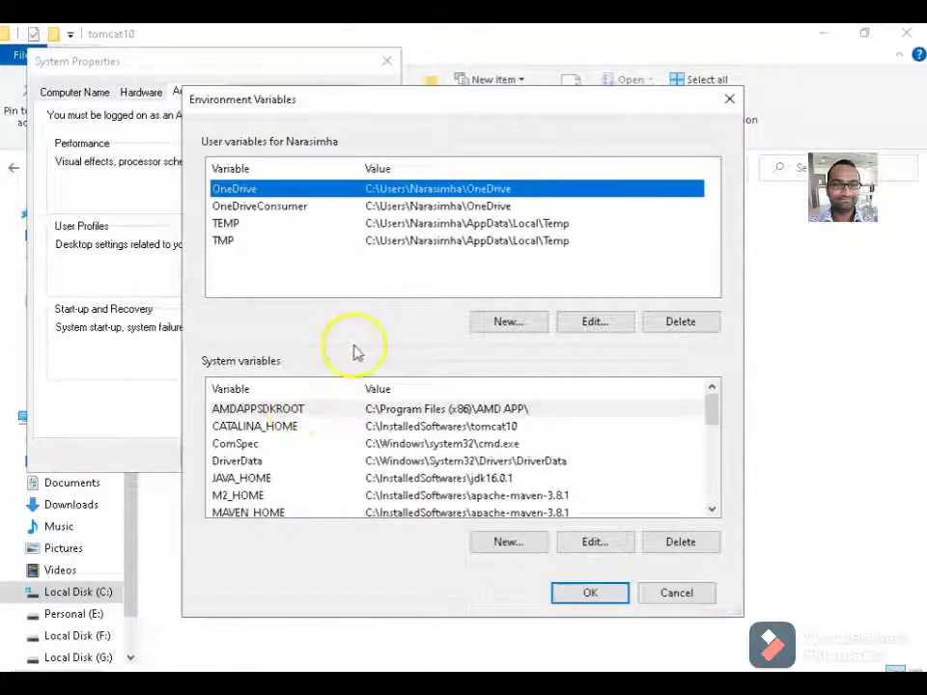
scroll(386, 463, down, 2)
click(320, 496)
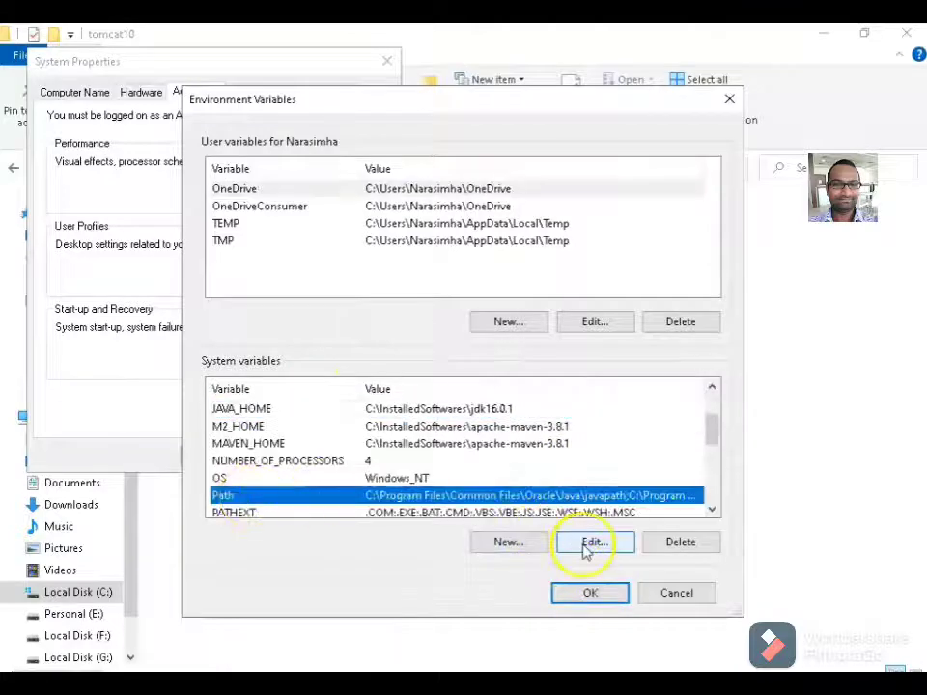
click(587, 545)
click(644, 183)
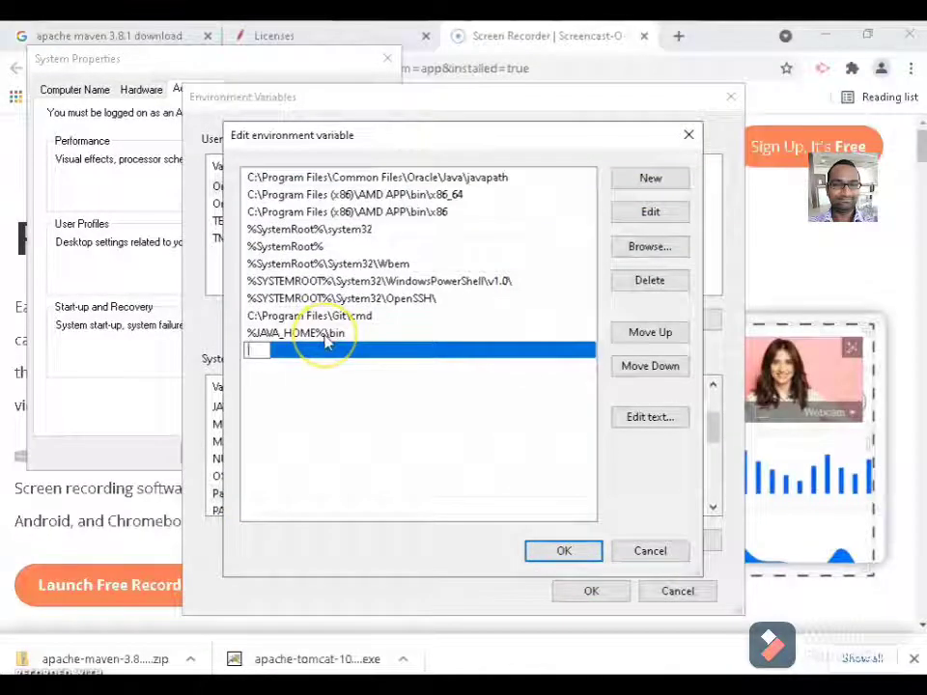
text(%T)
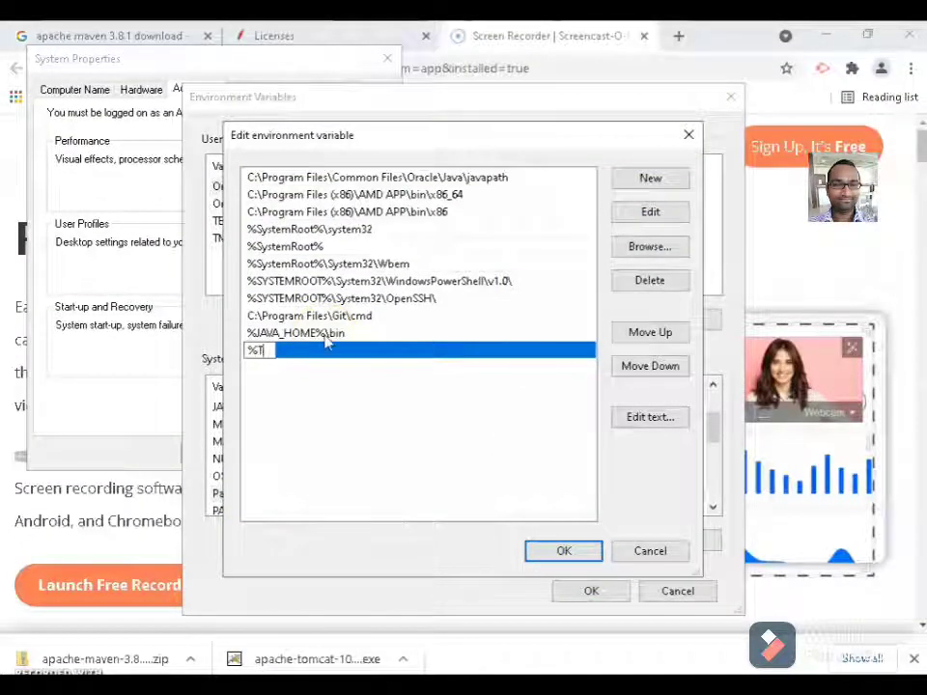
text(OMCAT_)
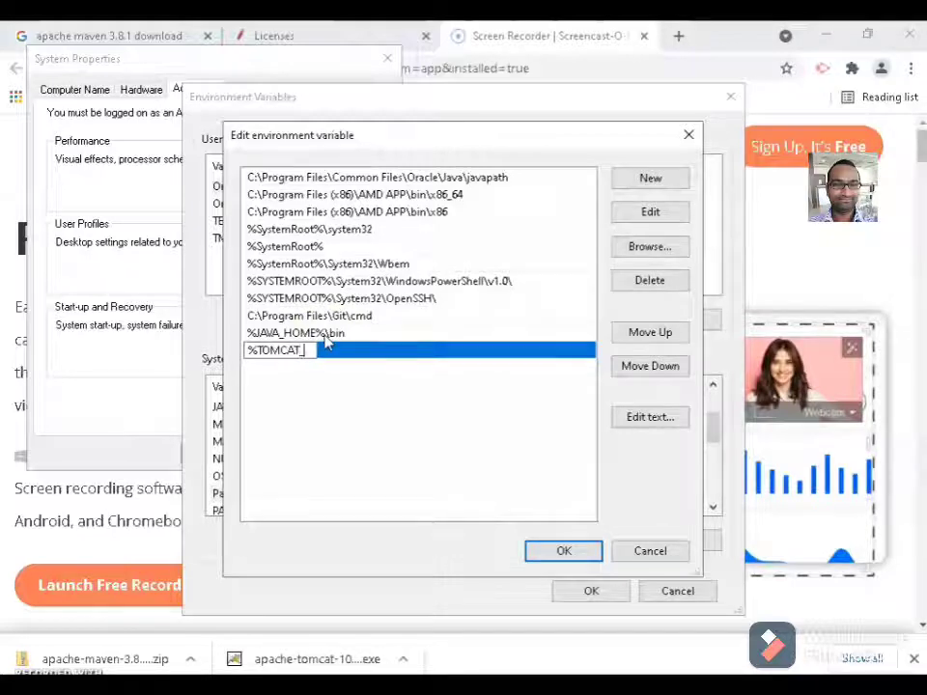
text(HOME%)
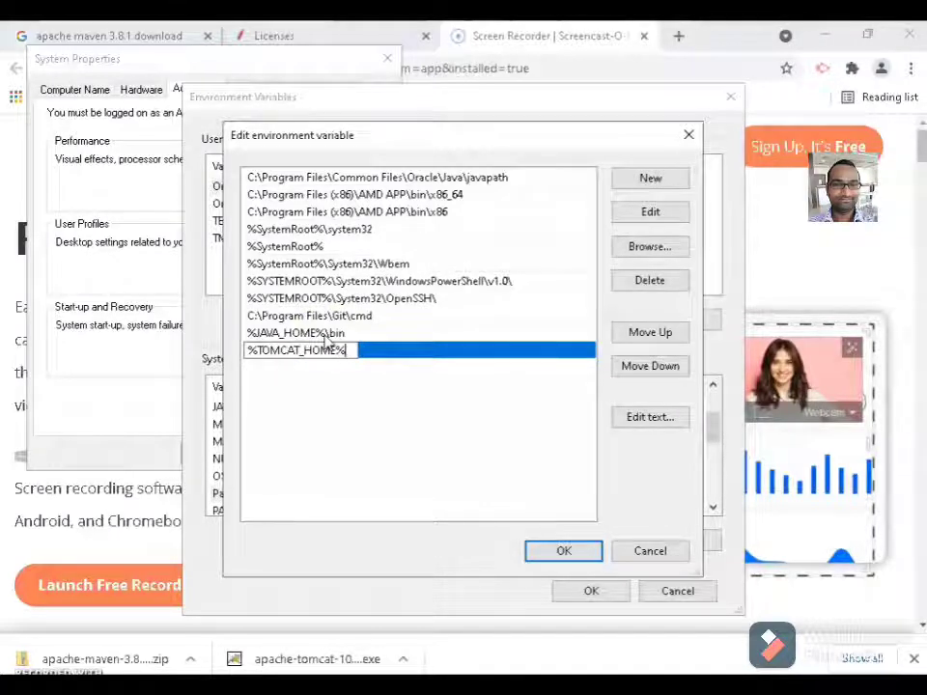
text(\)
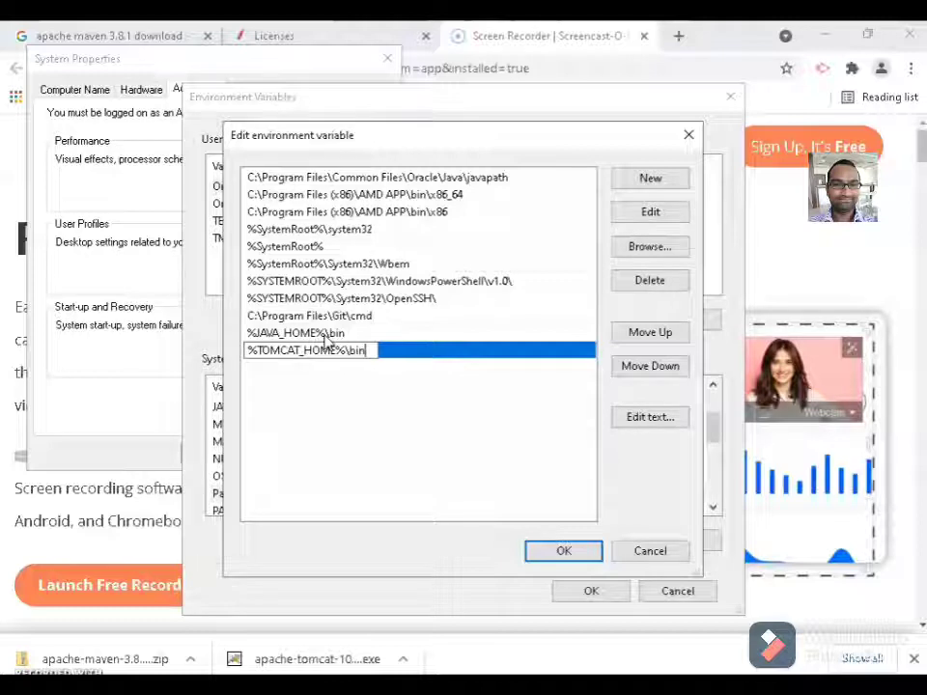
text(bin)
click(404, 430)
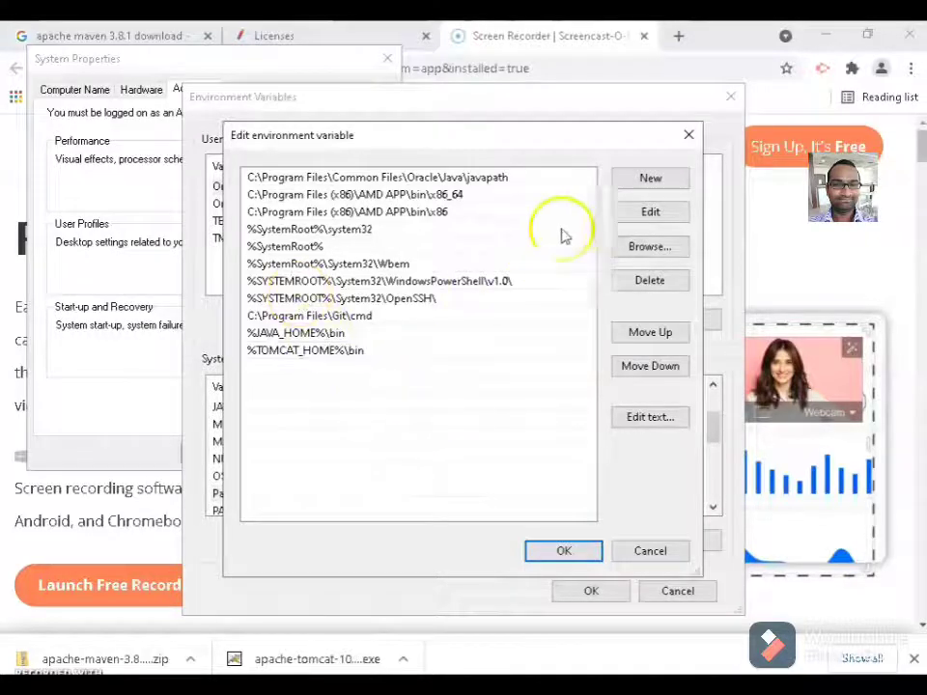
Add %M2_HOME%\bin and %MAVEN_HOME%\bin entries to Path.
click(650, 179)
text(%)
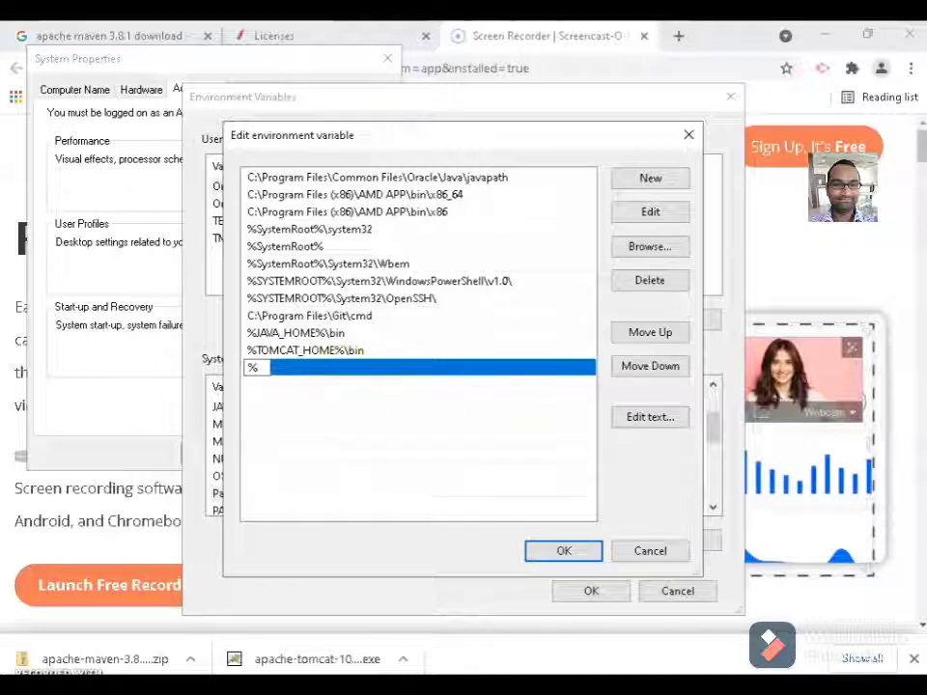
text(M2_HOME%\)
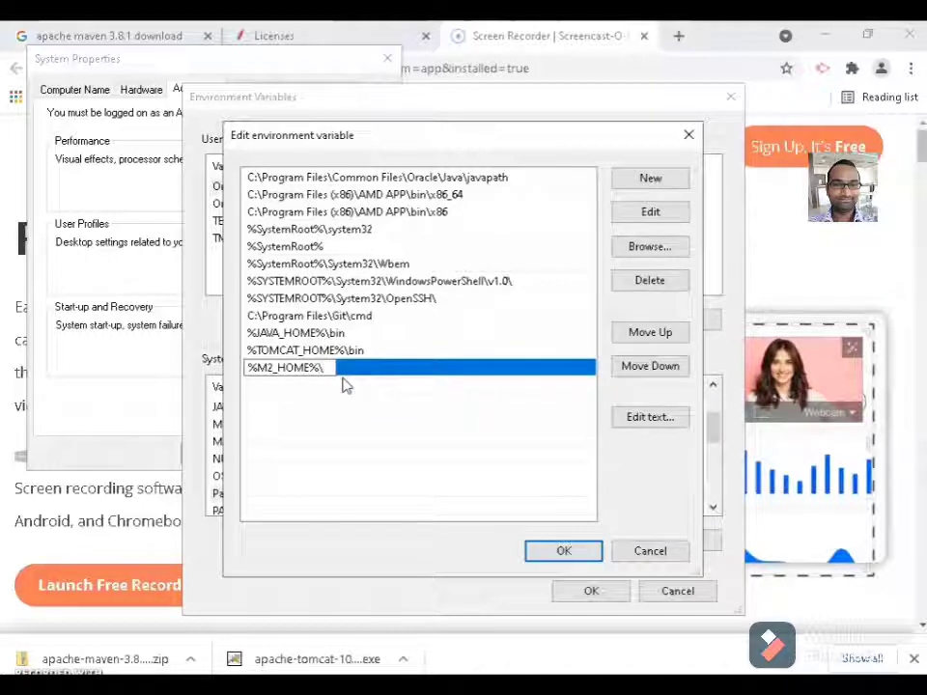
text(bin)
click(449, 431)
click(459, 410)
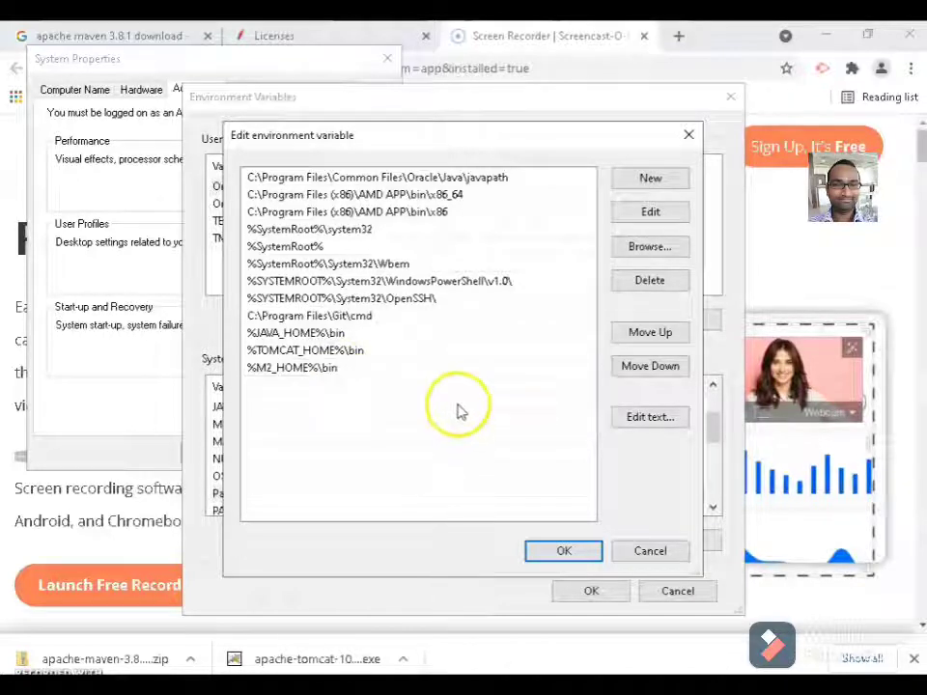
click(649, 182)
text(%)
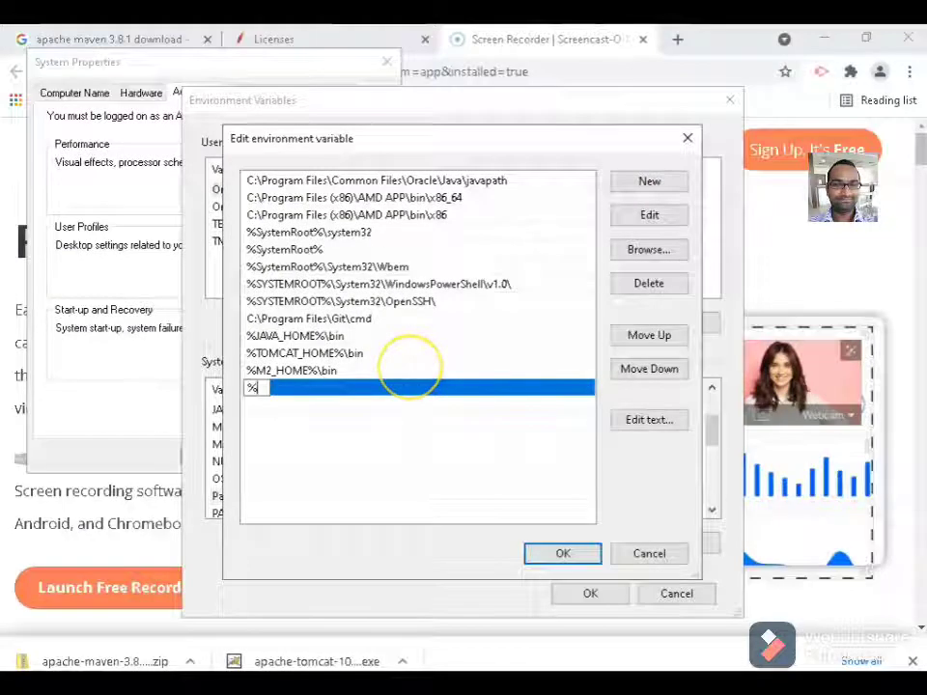
text(MAVEN_)
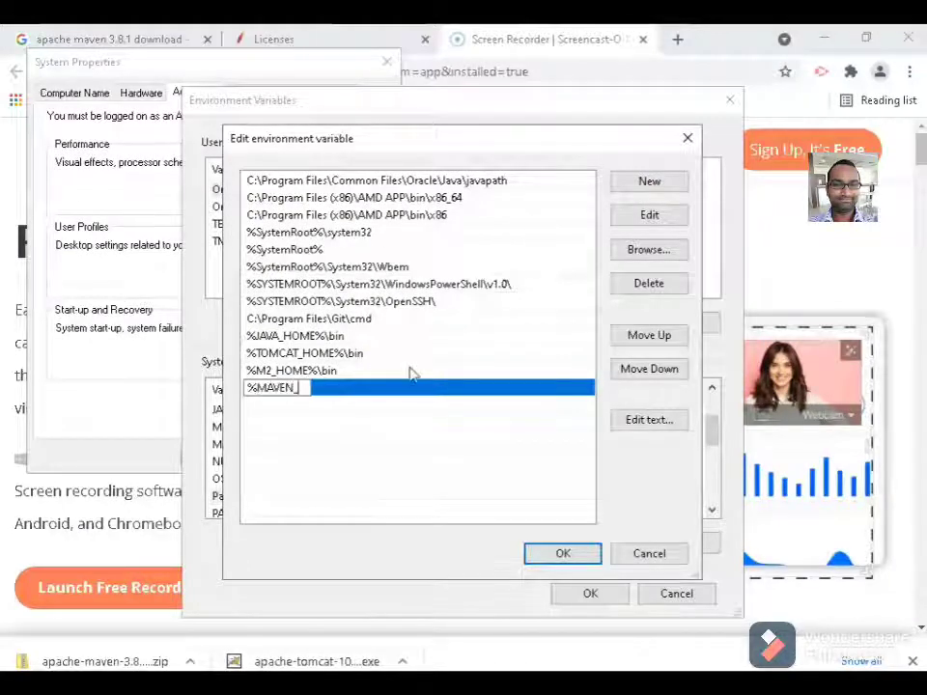
text(HOME%)
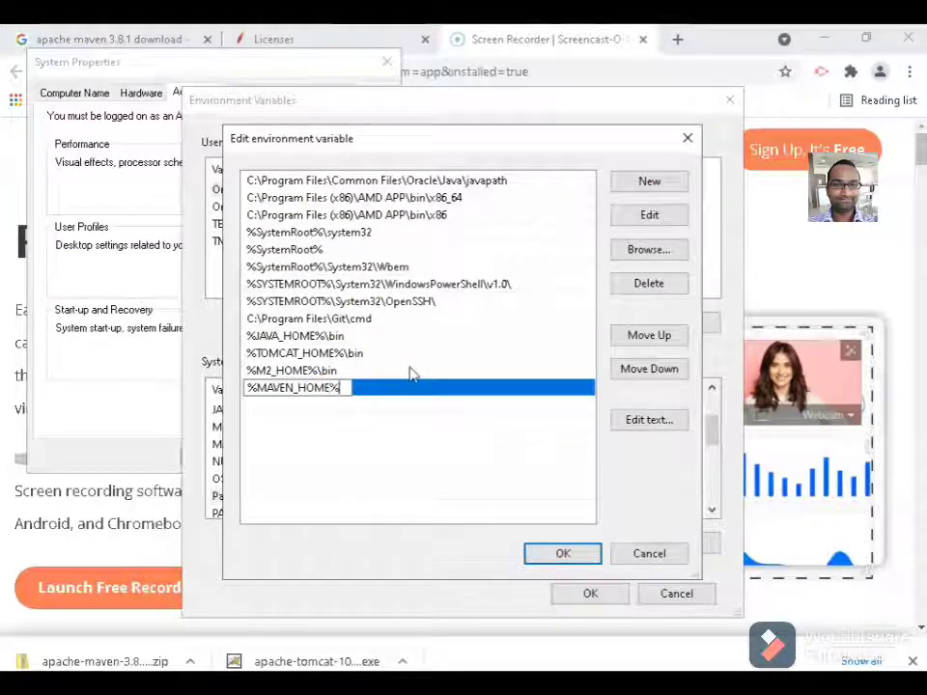
text(\bi)
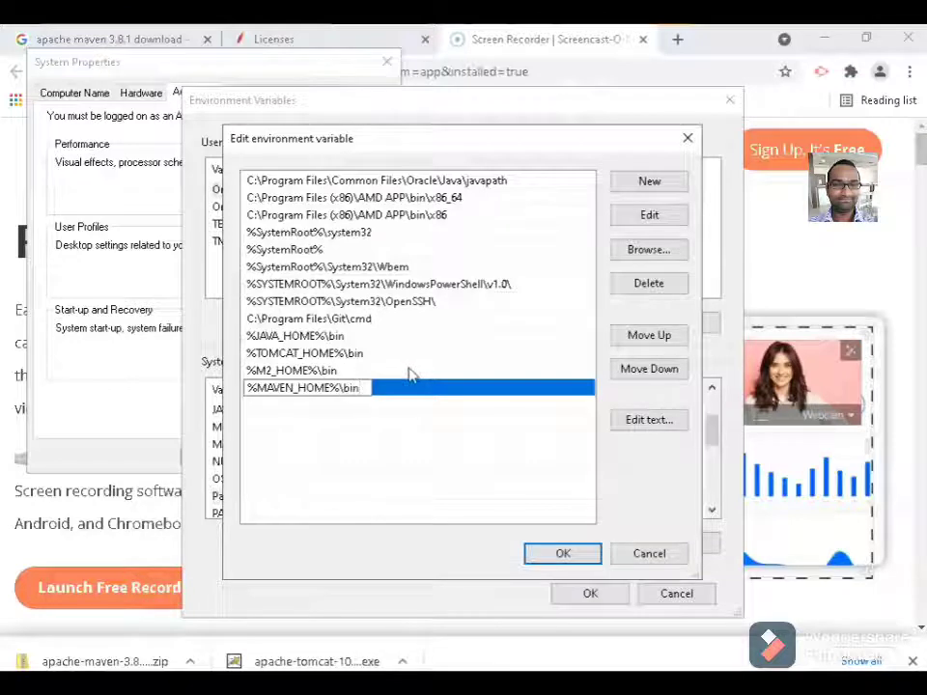
text(n)
click(480, 459)
Add a %CATALINA_HOME% entry to Path and save the edited entries.
click(639, 183)
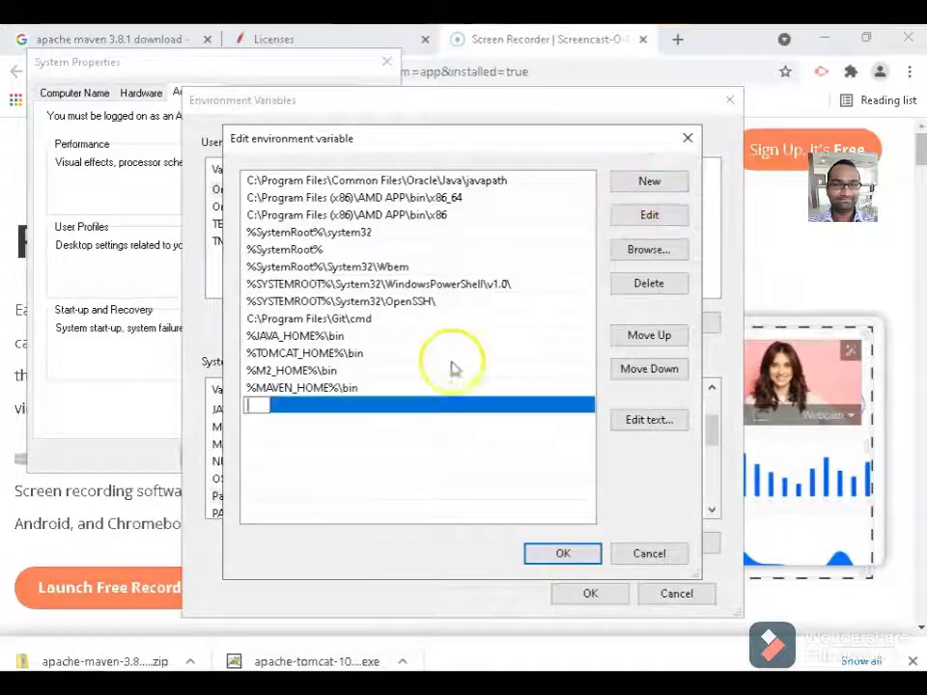
text(%)
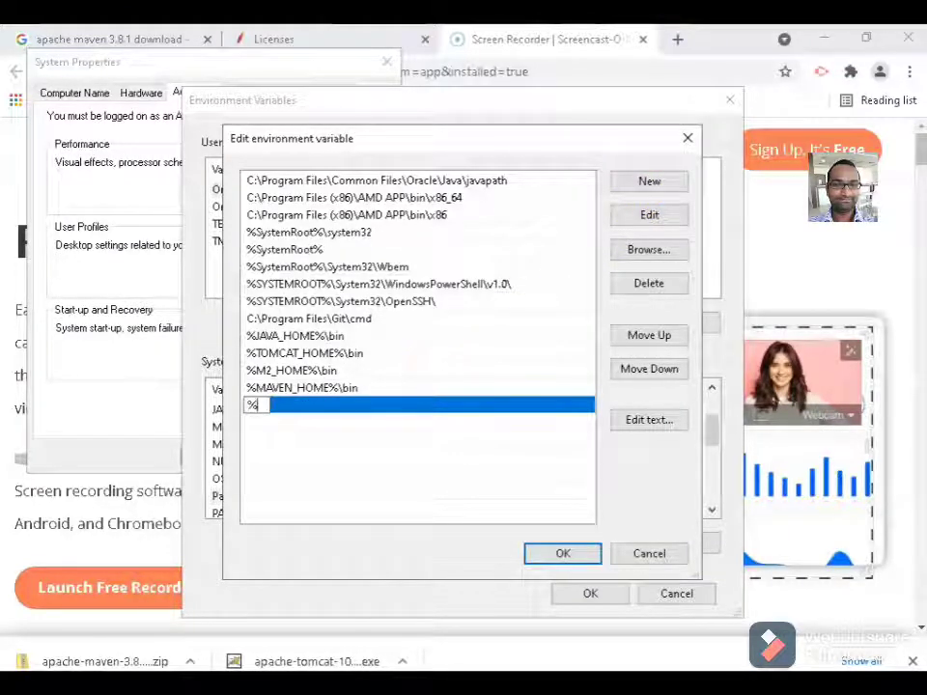
text(CATALINA_HOME)
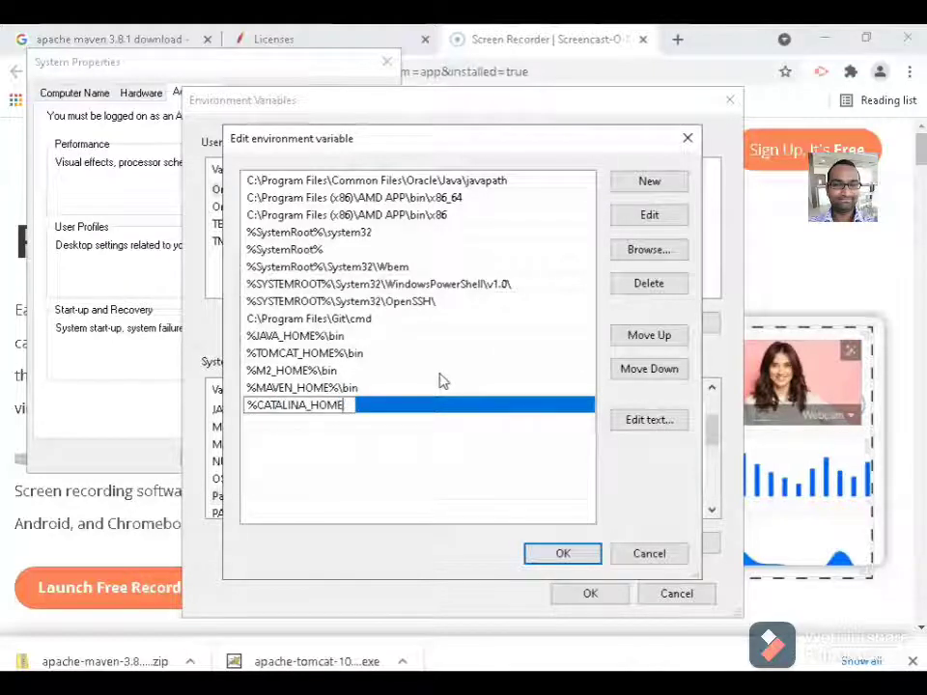
text(%\bin)
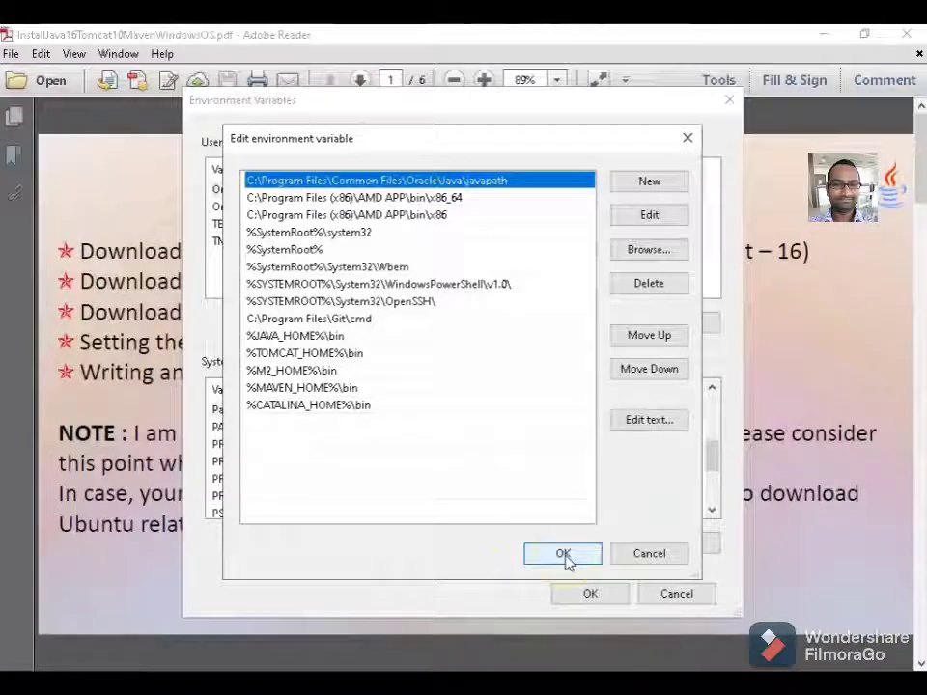
click(563, 553)
Close Environment Variables and System Properties, then launch Command Prompt from a 'cmd' search.
click(583, 594)
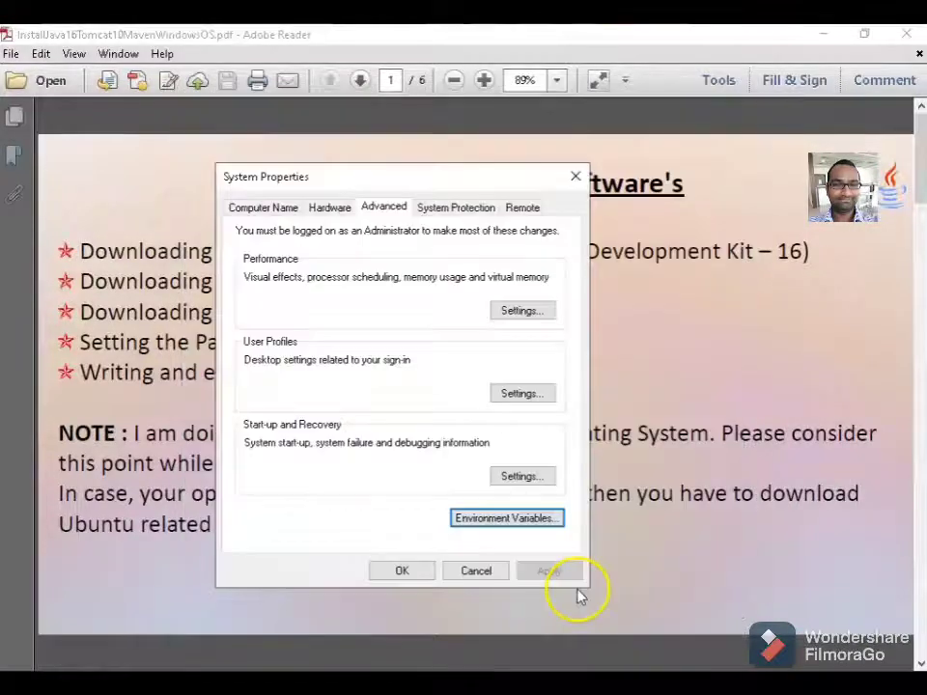
click(410, 577)
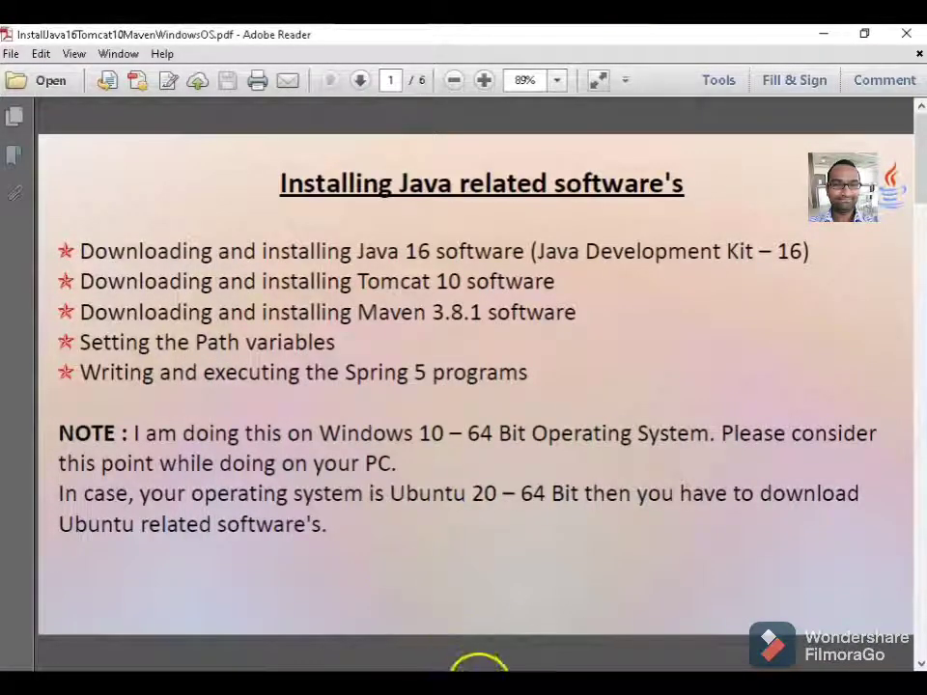
key(super+s)
text(cmd)
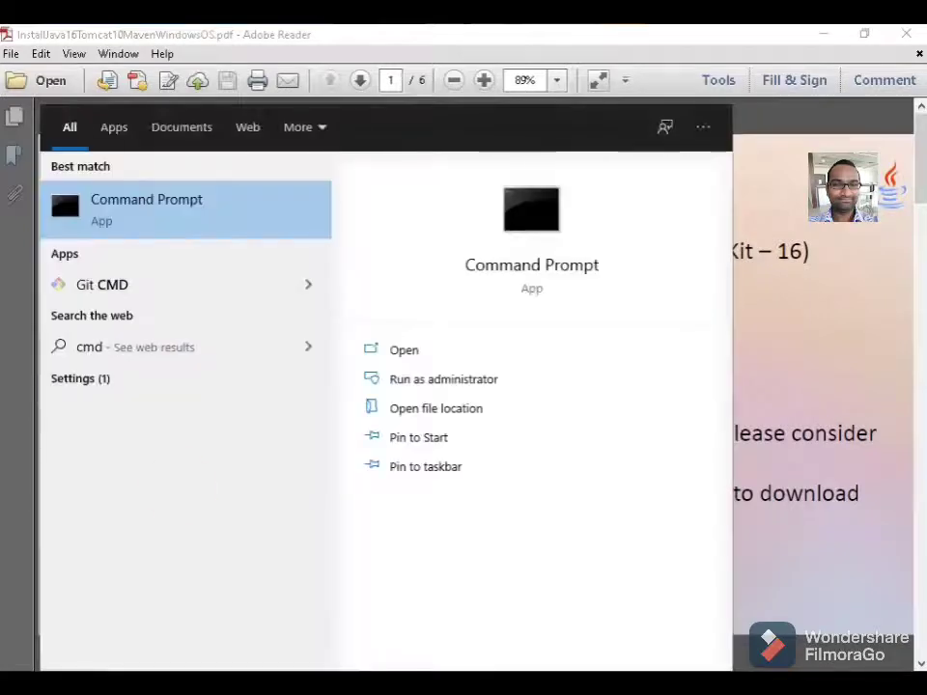
click(141, 209)
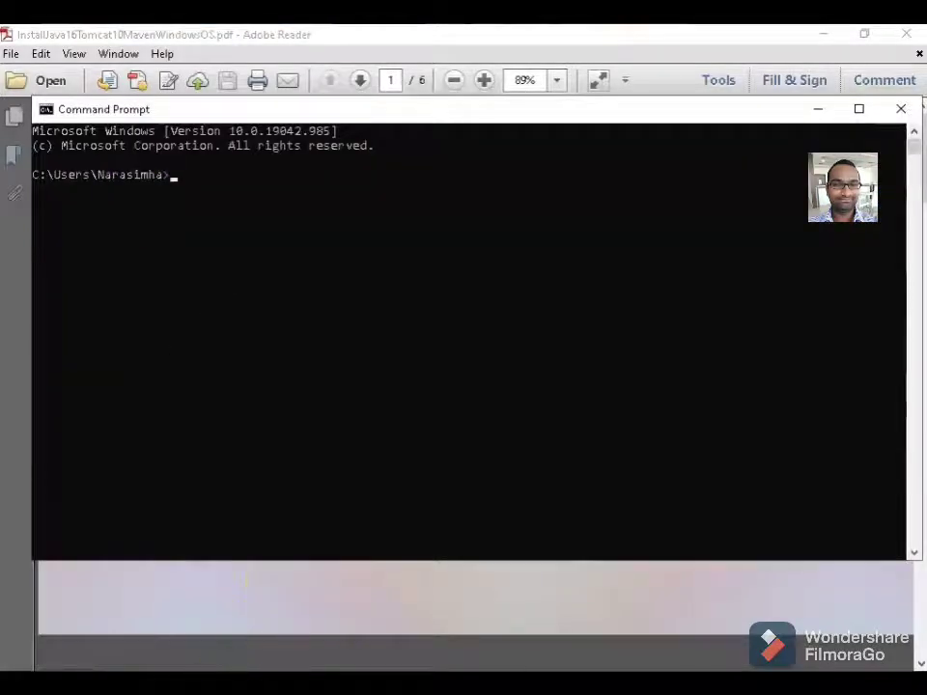
Run java -version (reports 16.0.1) and mvn -version to verify the installs.
text(ja)
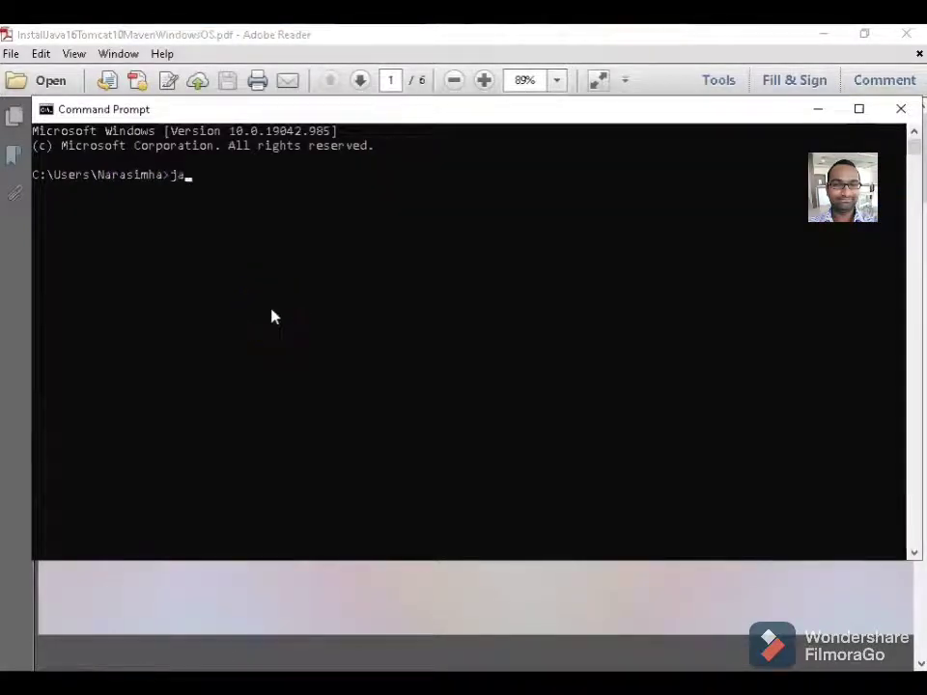
text(va -version)
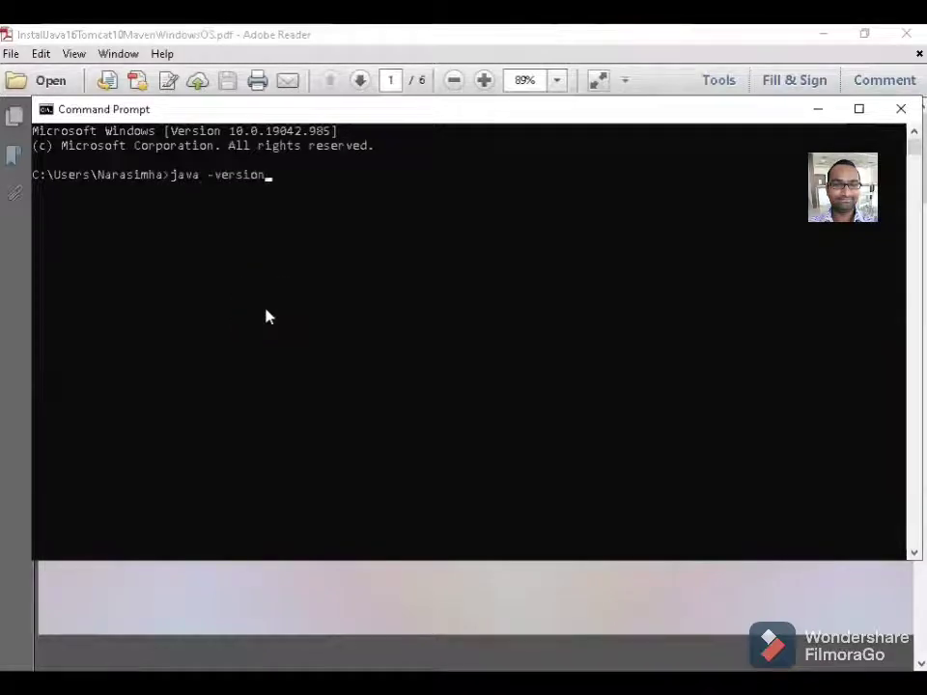
key(Return)
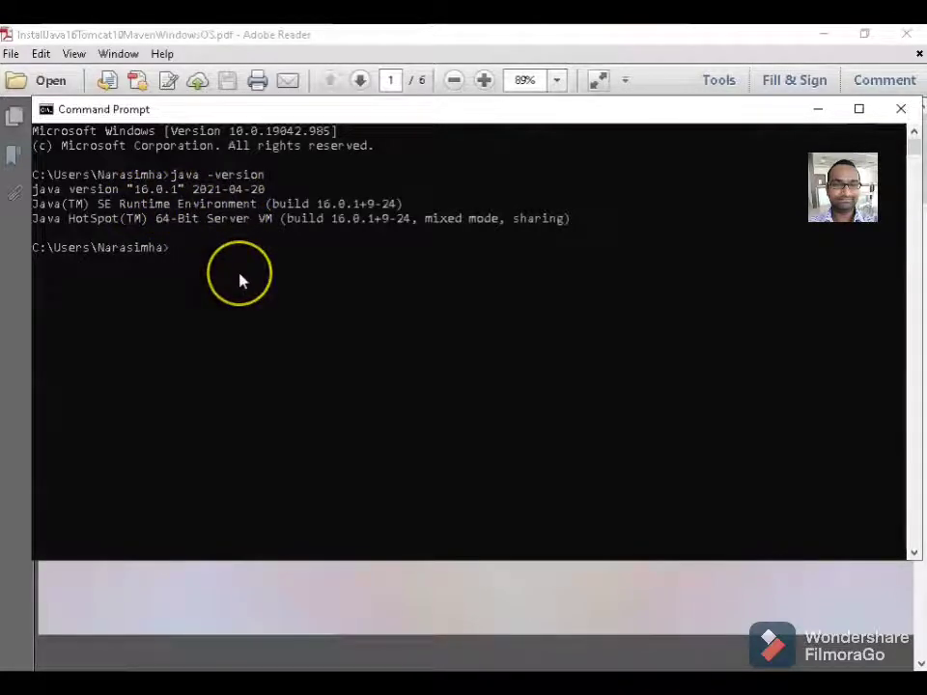
text(mvn -version)
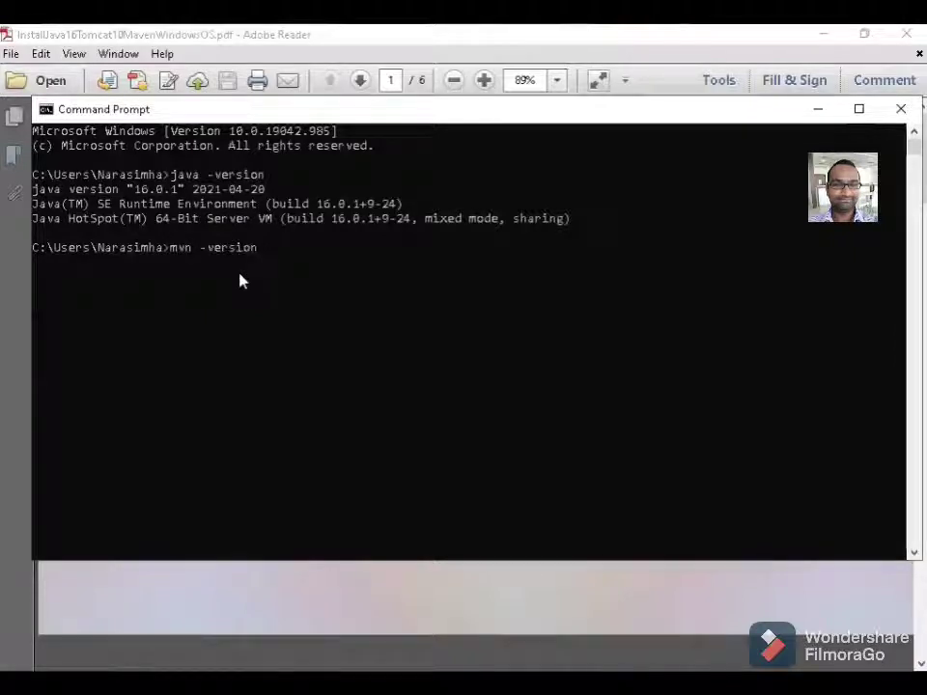
key(Return)
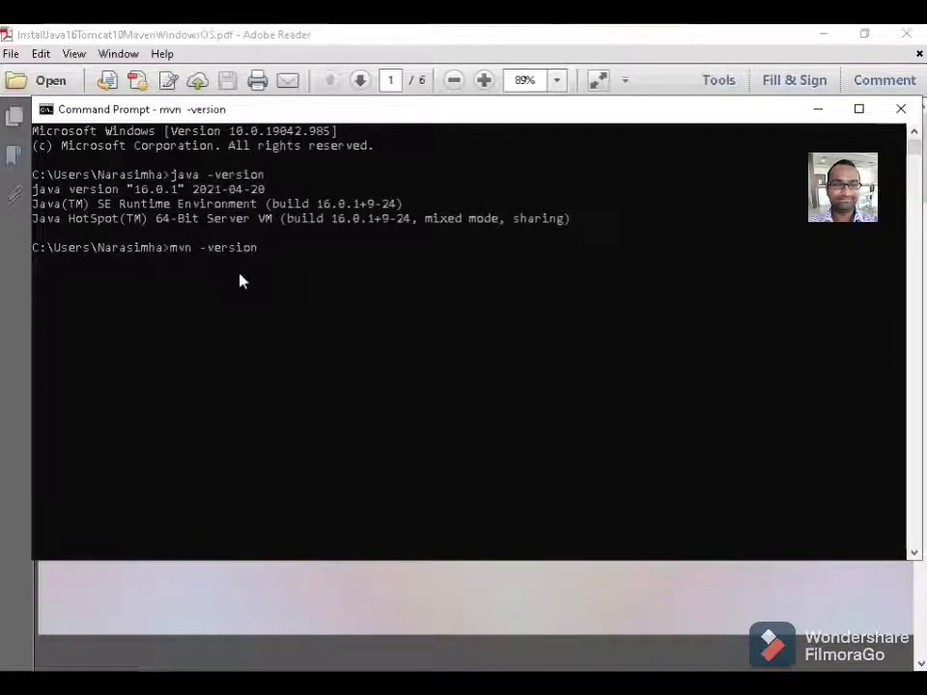